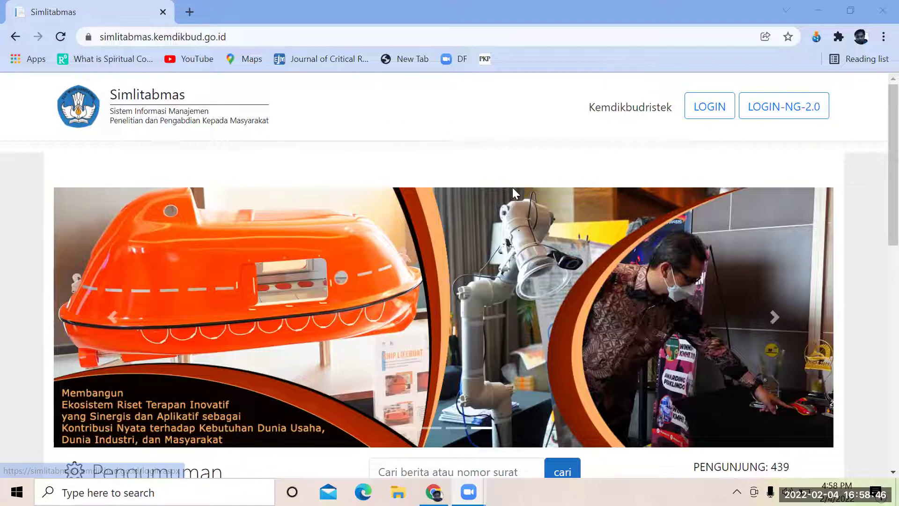
# Log in to SIMLITABMAS NG-2.0 using the saved username and password, and answer the addition check
pyautogui.click(769, 124)
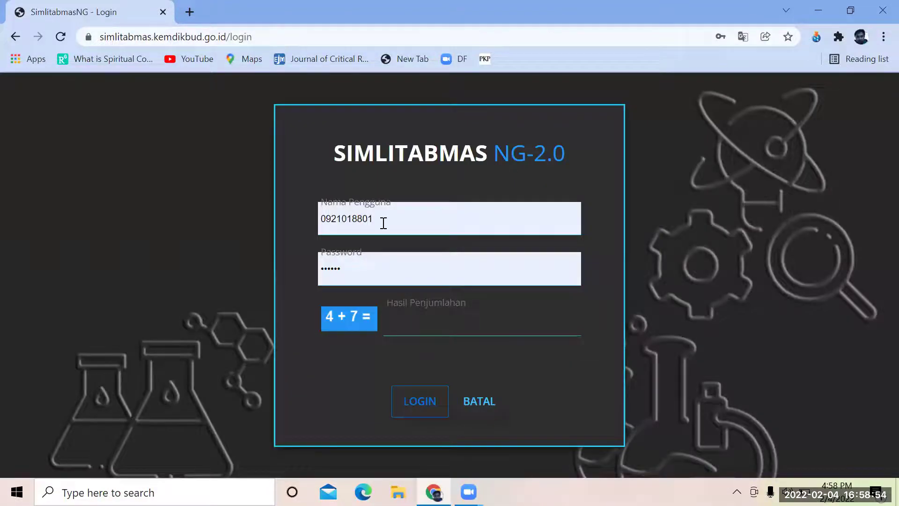
pyautogui.click(396, 219)
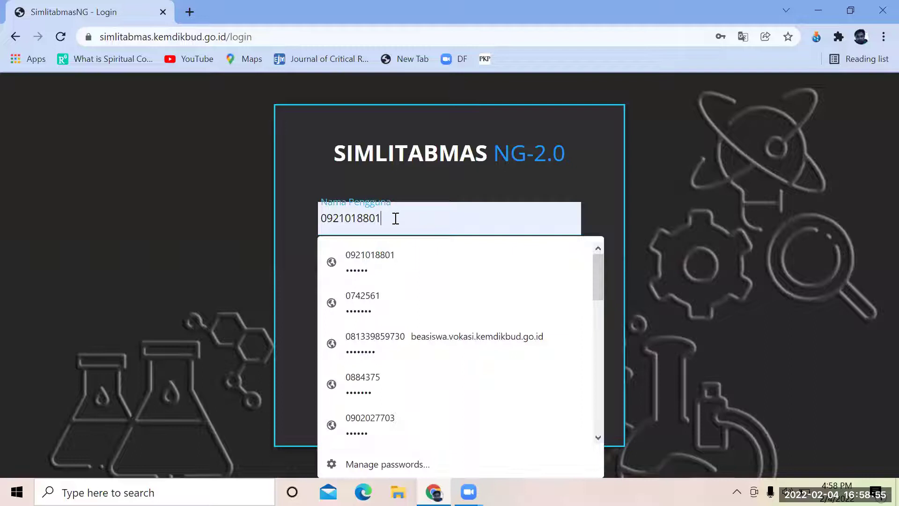
pyautogui.click(401, 257)
pyautogui.click(417, 322)
pyautogui.write('11')
pyautogui.click(420, 401)
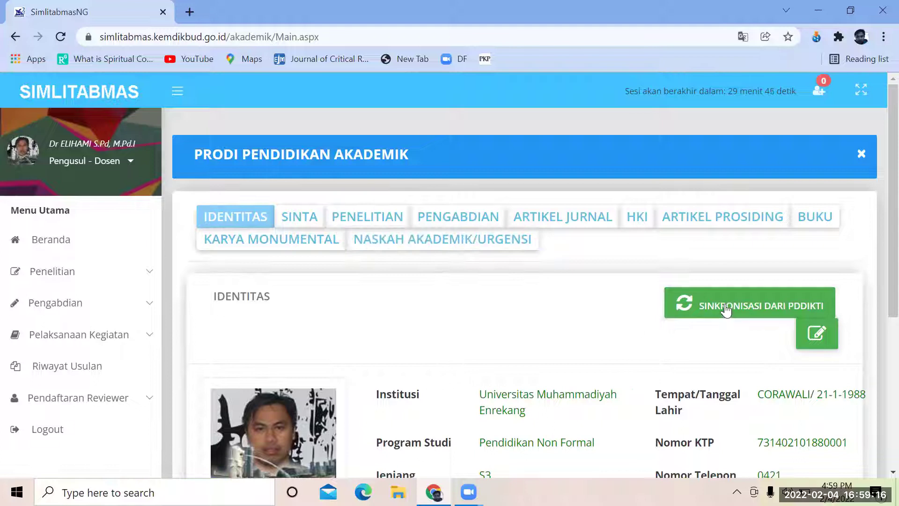
# View the lecturer identity details and open the comparison of PDDIKTI and Simlitabmas data for synchronisation
pyautogui.click(698, 309)
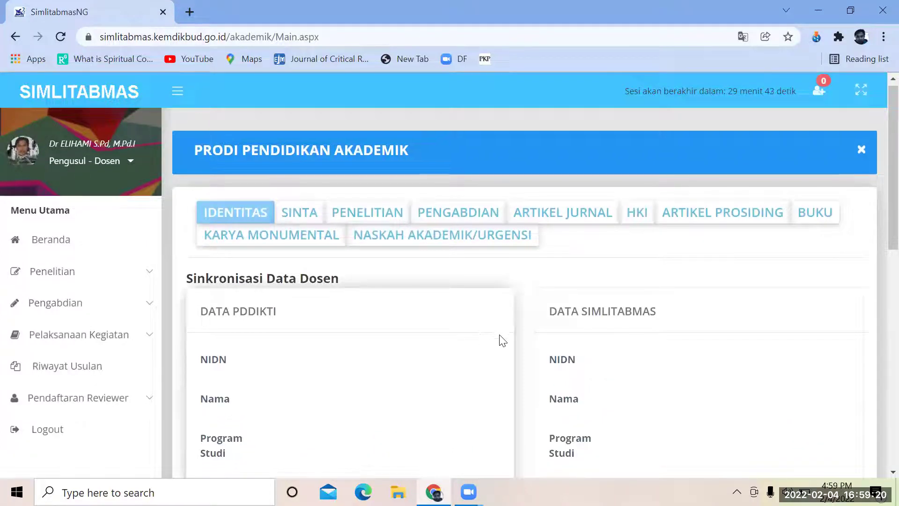
pyautogui.scroll(-10, 501, 339)
pyautogui.click(228, 433)
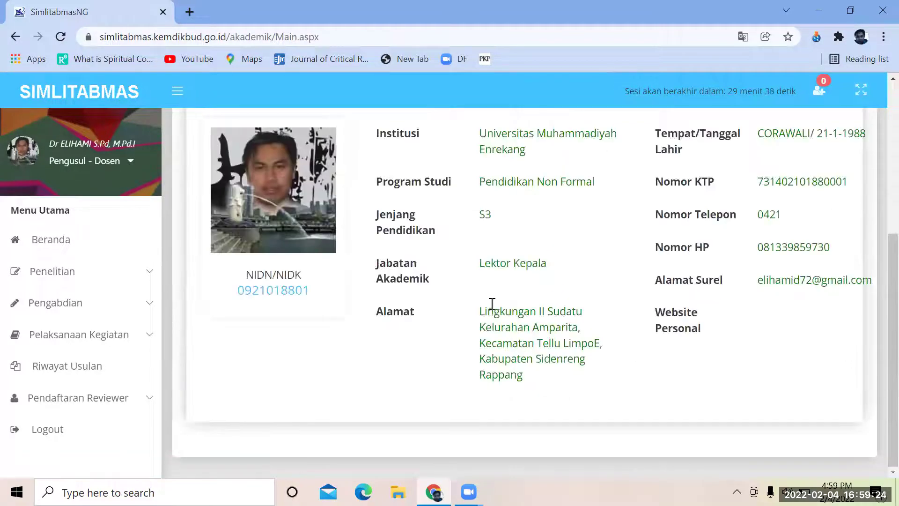
pyautogui.scroll(5, 494, 305)
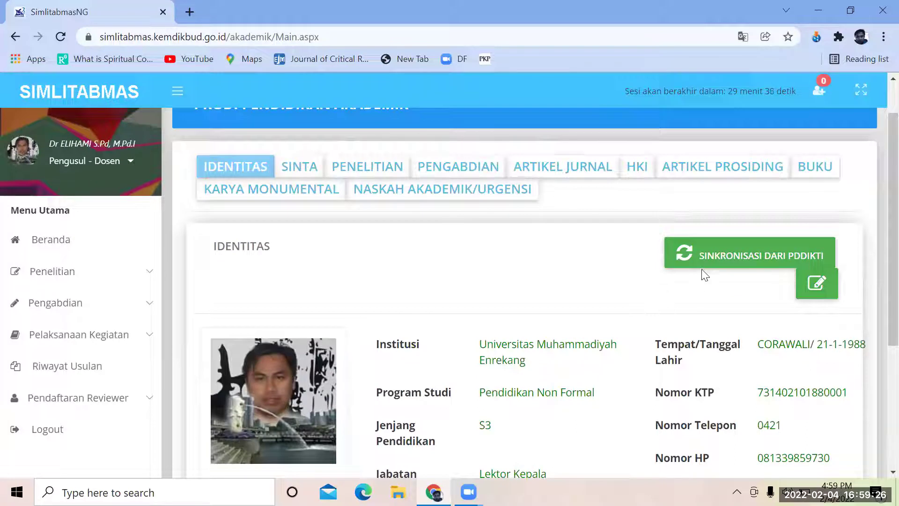
pyautogui.click(707, 259)
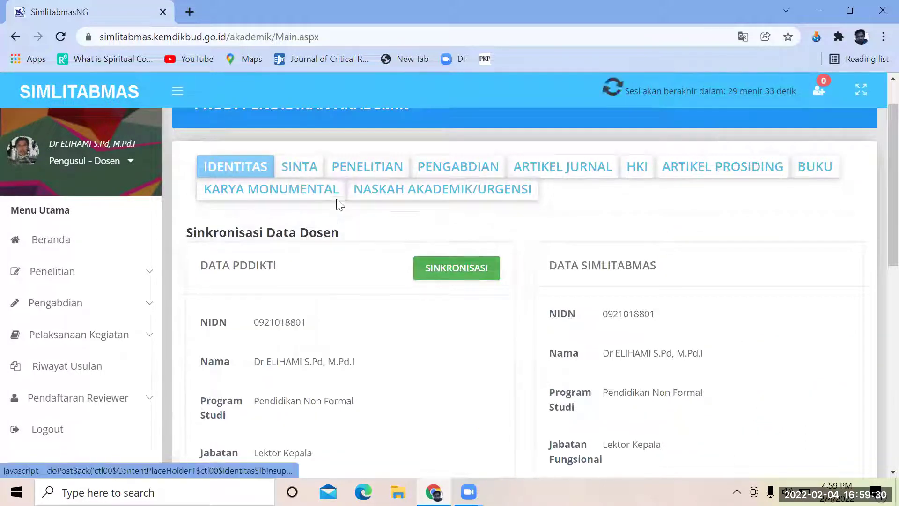
# Open the SINTA section and review the Sinta ID, Sinta score, and the Scopus and Google Scholar figures
pyautogui.click(305, 167)
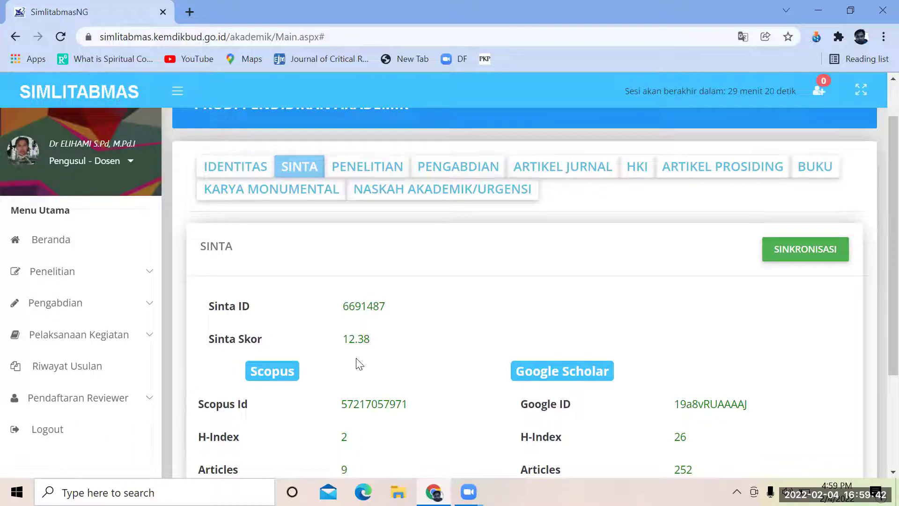
pyautogui.scroll(-1, 359, 364)
pyautogui.scroll(-1, 372, 340)
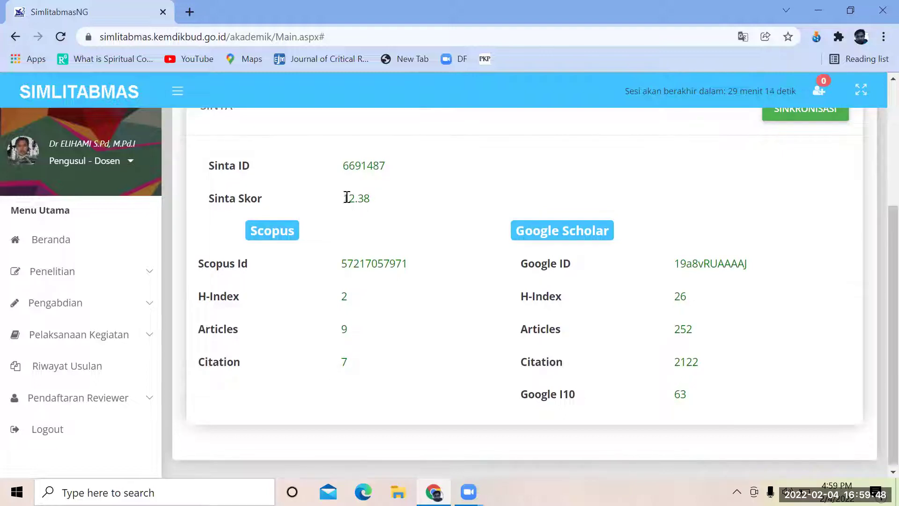
pyautogui.doubleClick(384, 163)
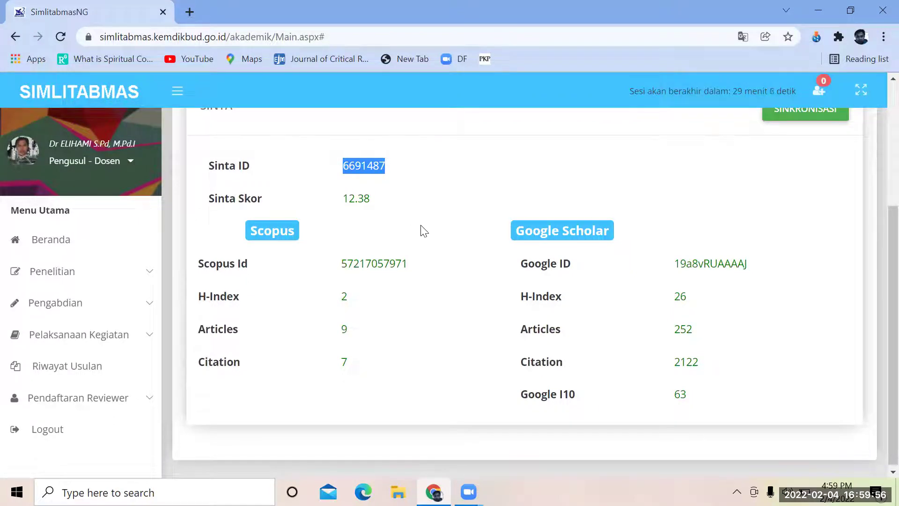
pyautogui.scroll(1, 433, 242)
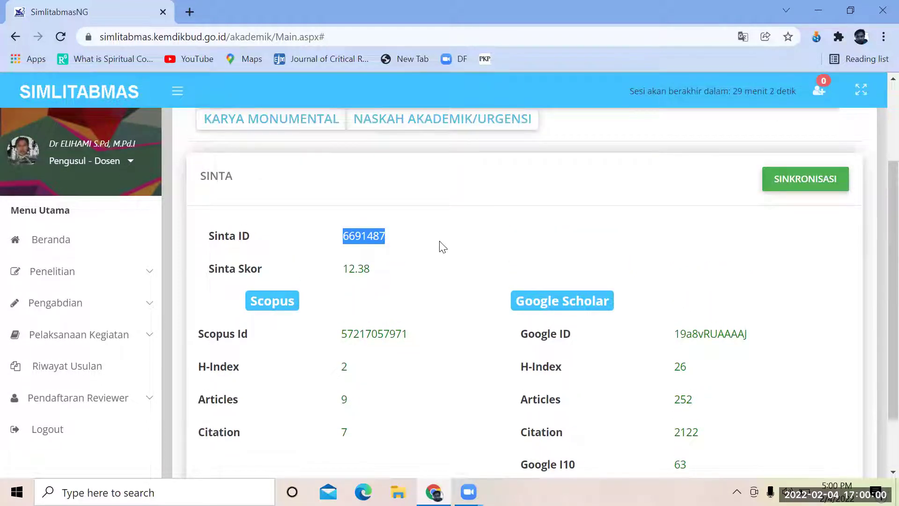
pyautogui.scroll(-1, 437, 261)
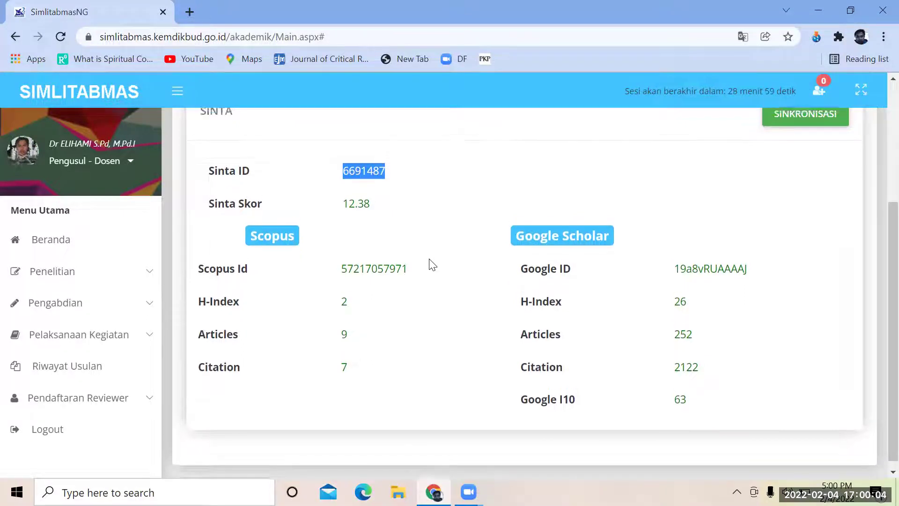
pyautogui.scroll(1, 433, 265)
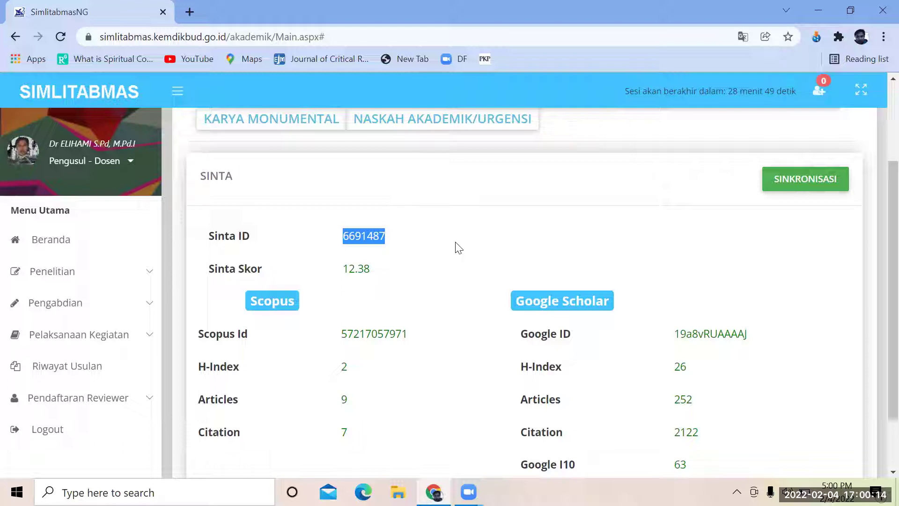
# Synchronise the SINTA data and check the Scopus and Google Scholar figures
pyautogui.click(780, 184)
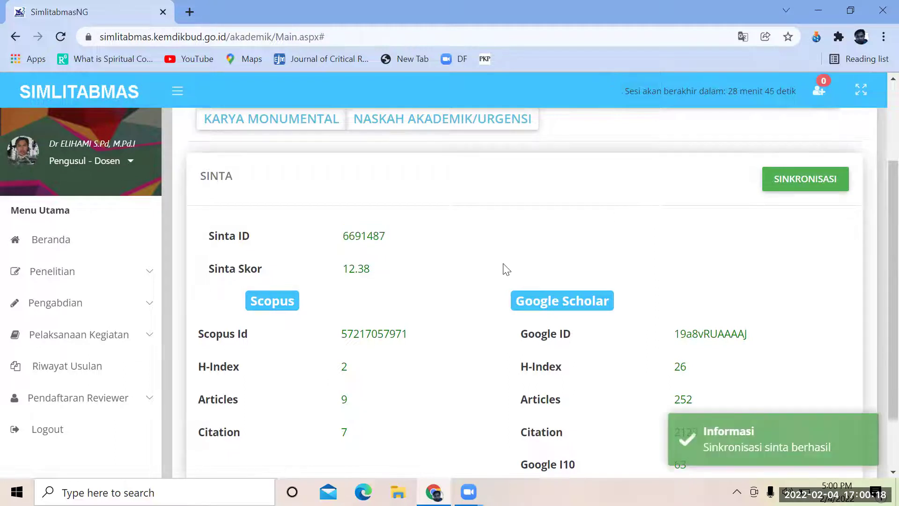
pyautogui.scroll(-2, 506, 267)
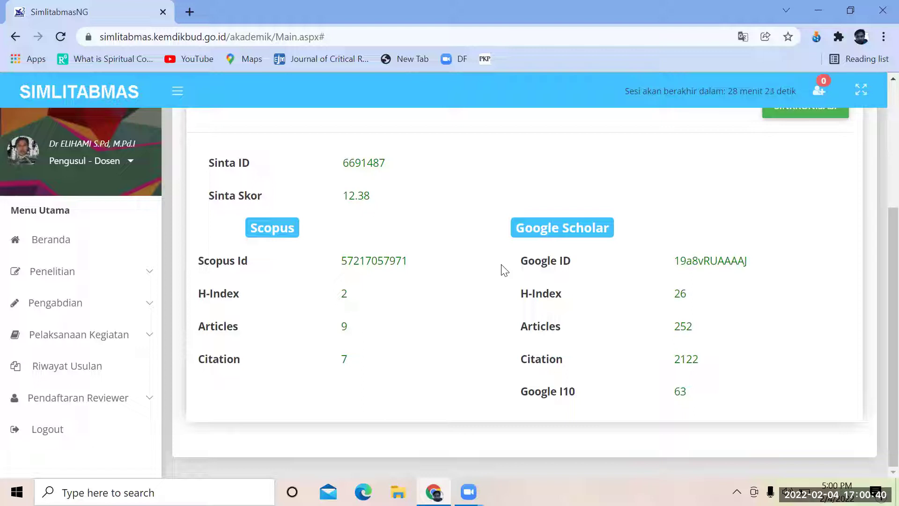
pyautogui.scroll(5, 504, 270)
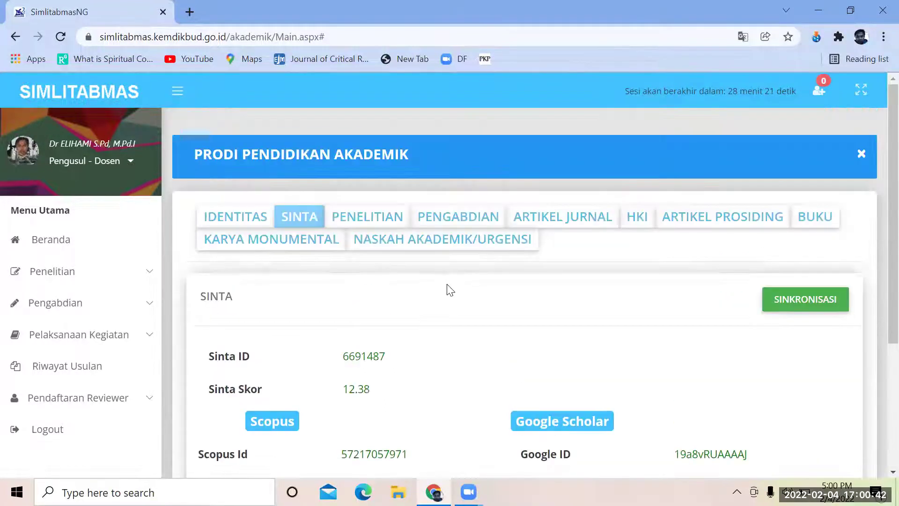
# View the research history (Riwayat Penelitian) and request the community service (Pengabdian) section
pyautogui.click(377, 217)
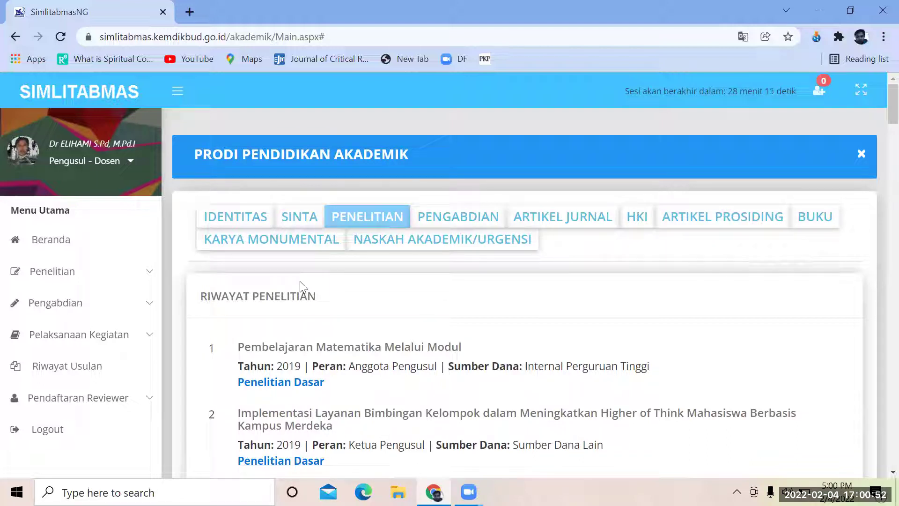
pyautogui.click(291, 240)
pyautogui.click(435, 214)
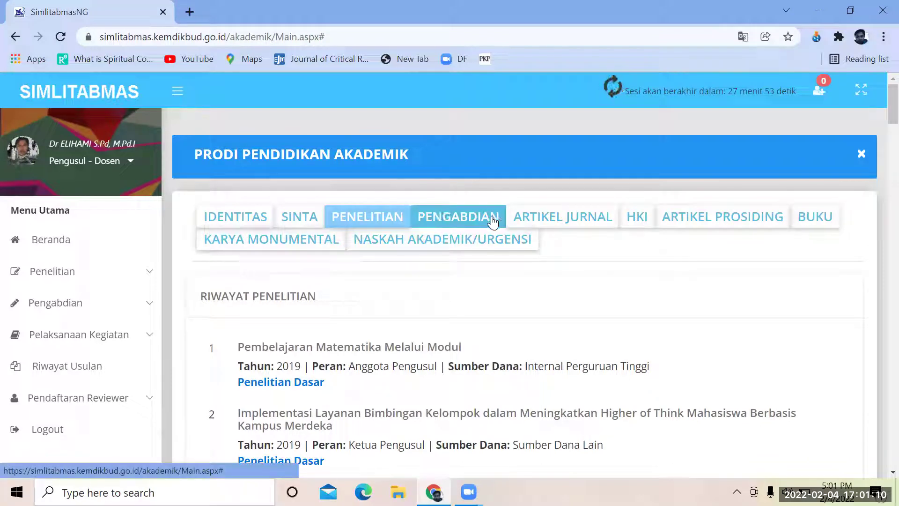
# Open the journal article (Artikel Jurnal) section and look through the listed publications with their journals, years and ISSNs
pyautogui.click(572, 227)
pyautogui.scroll(-3, 599, 267)
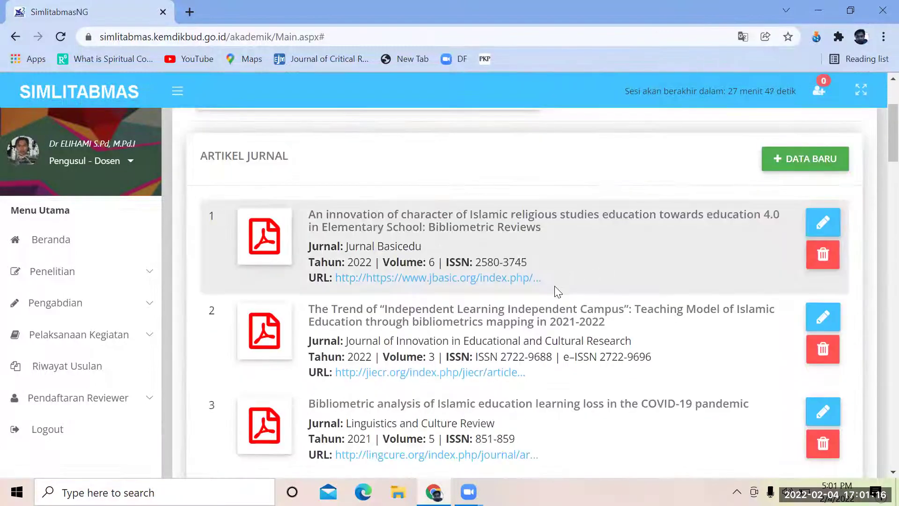
pyautogui.scroll(-1, 555, 280)
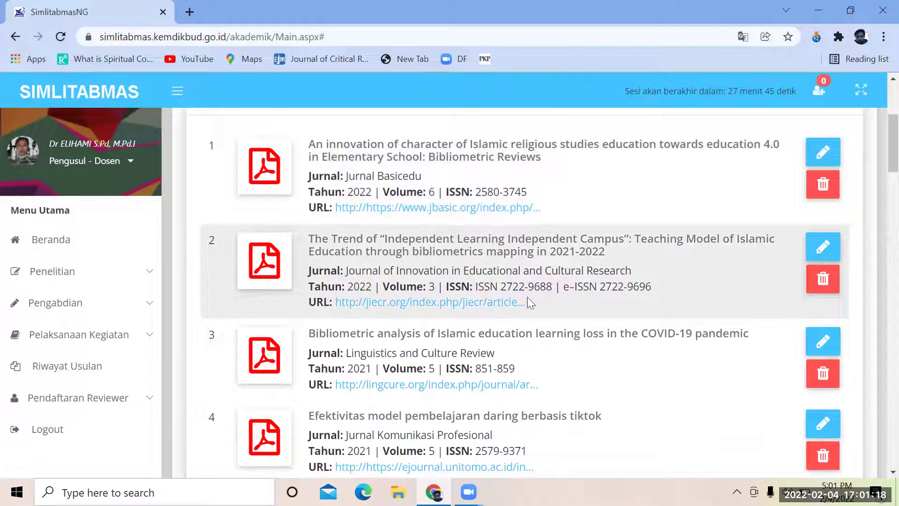
pyautogui.scroll(-3, 471, 257)
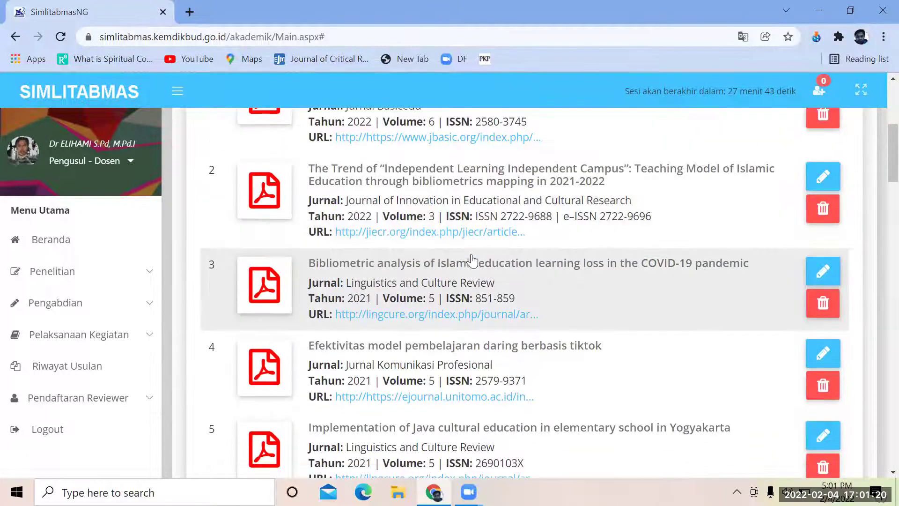
pyautogui.scroll(-4, 491, 280)
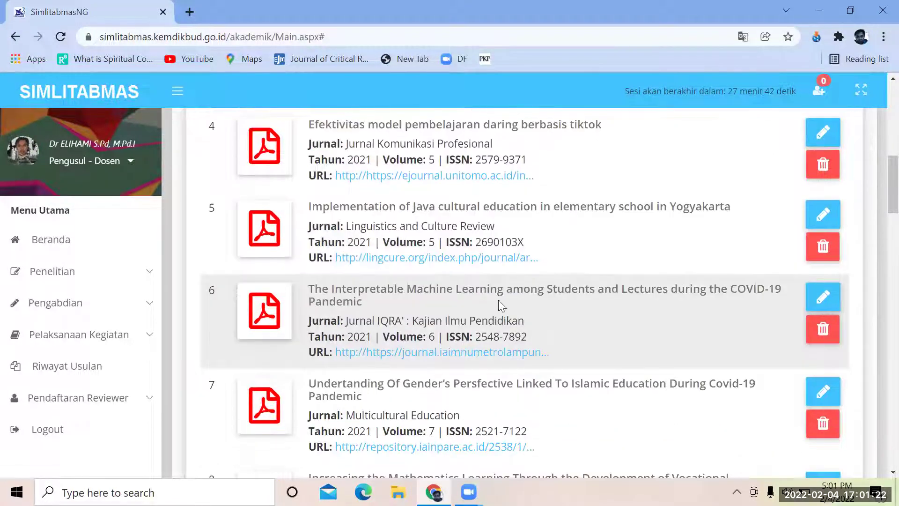
pyautogui.scroll(-4, 508, 328)
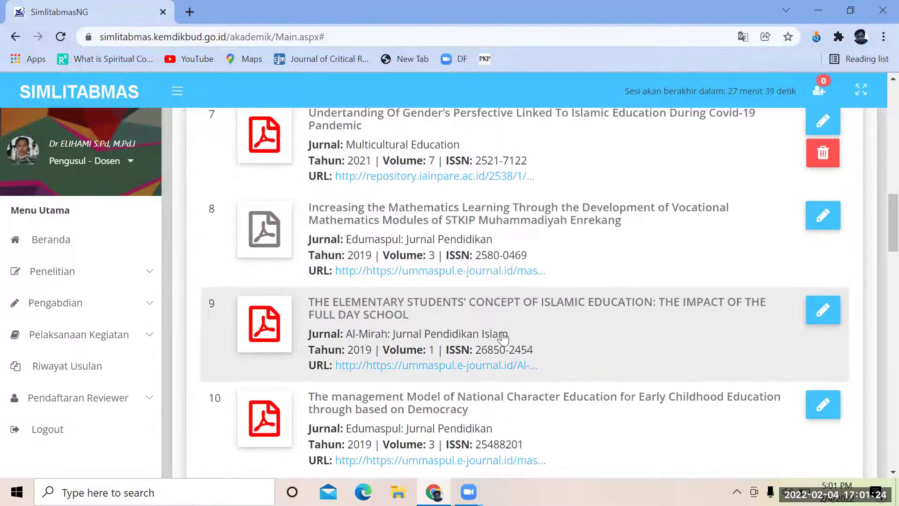
pyautogui.scroll(-7, 512, 349)
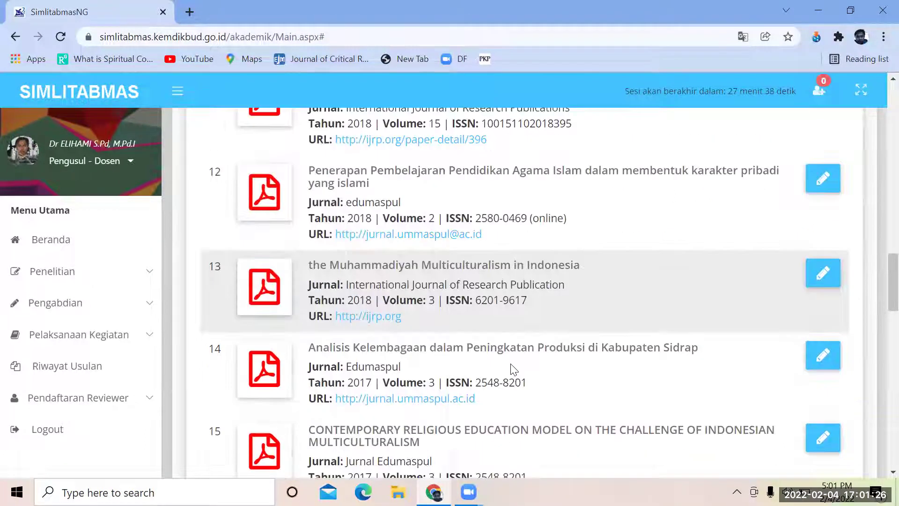
pyautogui.scroll(-5, 512, 386)
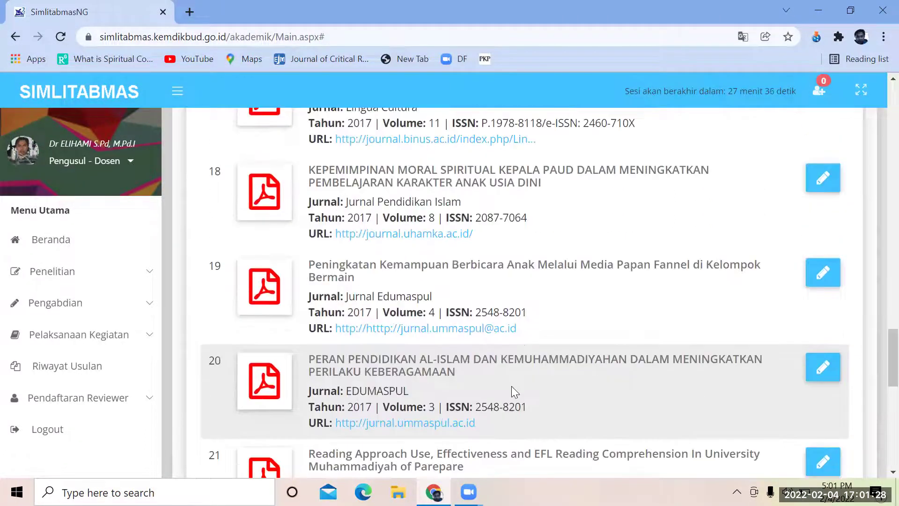
pyautogui.scroll(8, 514, 383)
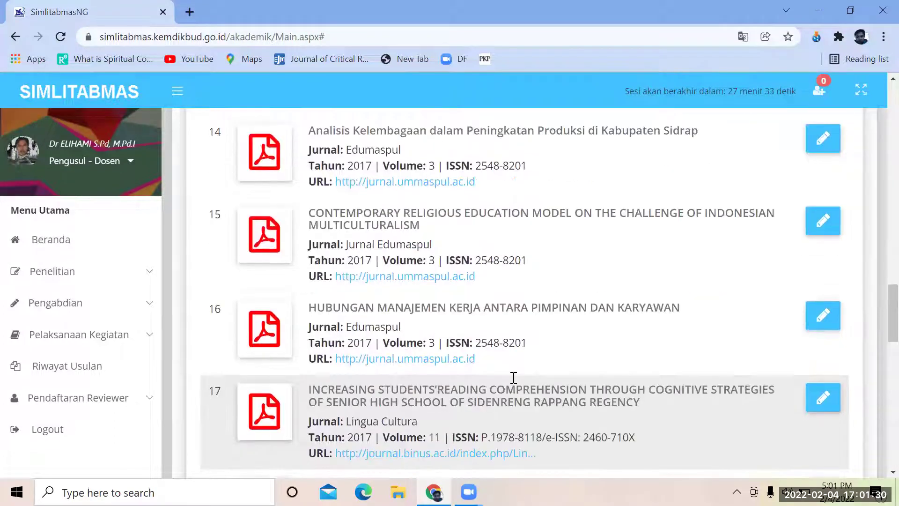
pyautogui.scroll(6, 513, 378)
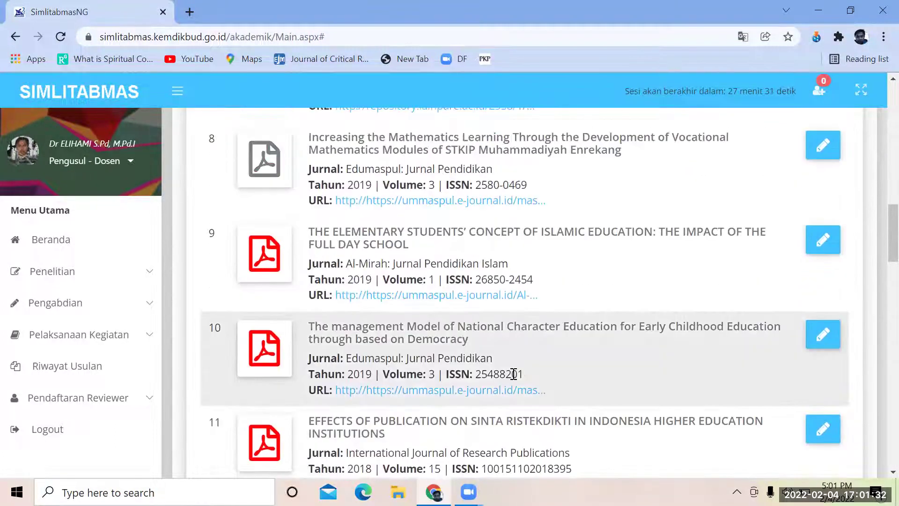
pyautogui.scroll(6, 511, 360)
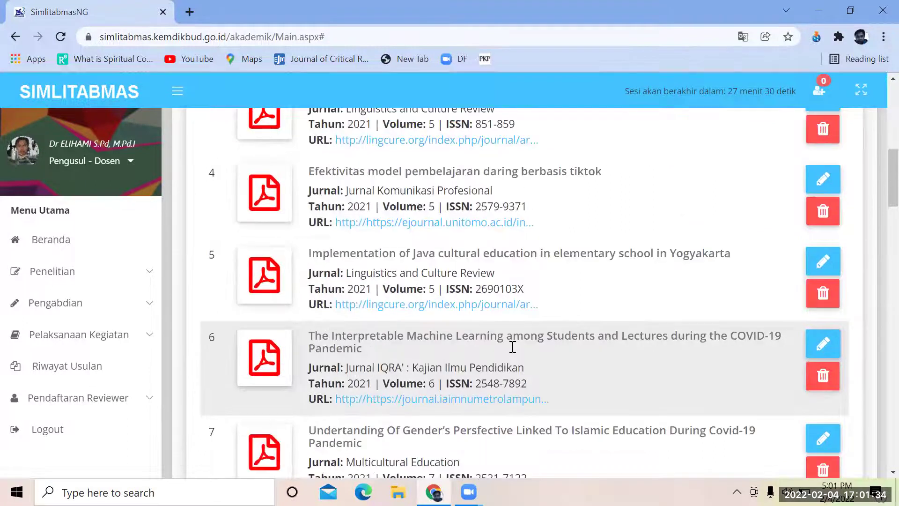
# Check the publication years of the first two articles in the journal article list
pyautogui.scroll(3, 480, 327)
pyautogui.doubleClick(350, 335)
pyautogui.scroll(-3, 351, 286)
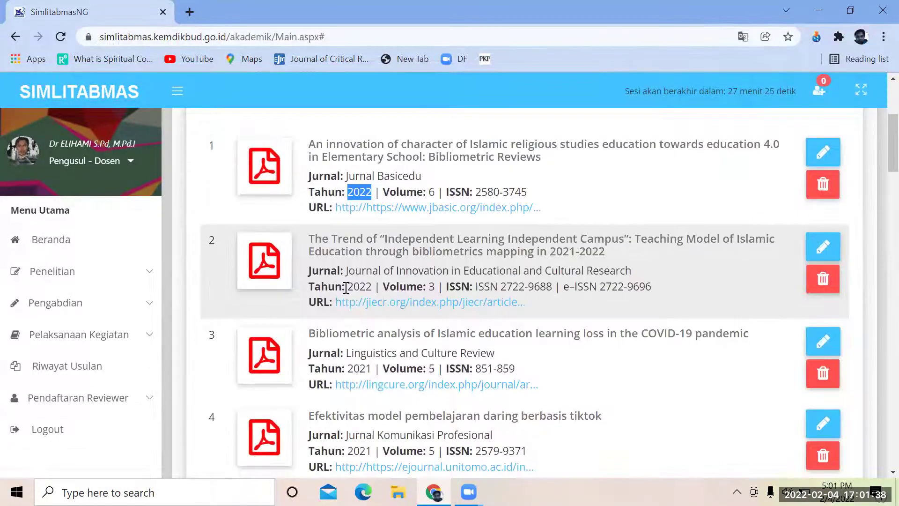
pyautogui.click(347, 286)
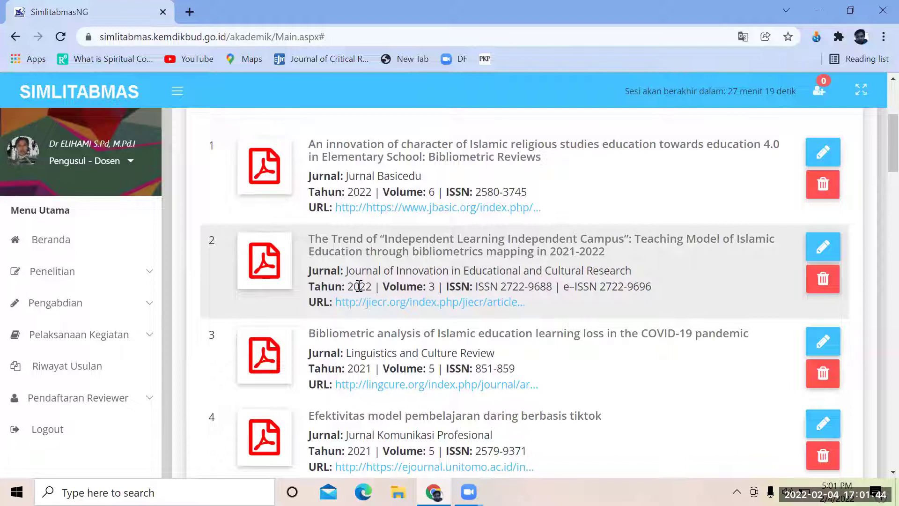
pyautogui.scroll(2, 361, 293)
pyautogui.scroll(-2, 356, 300)
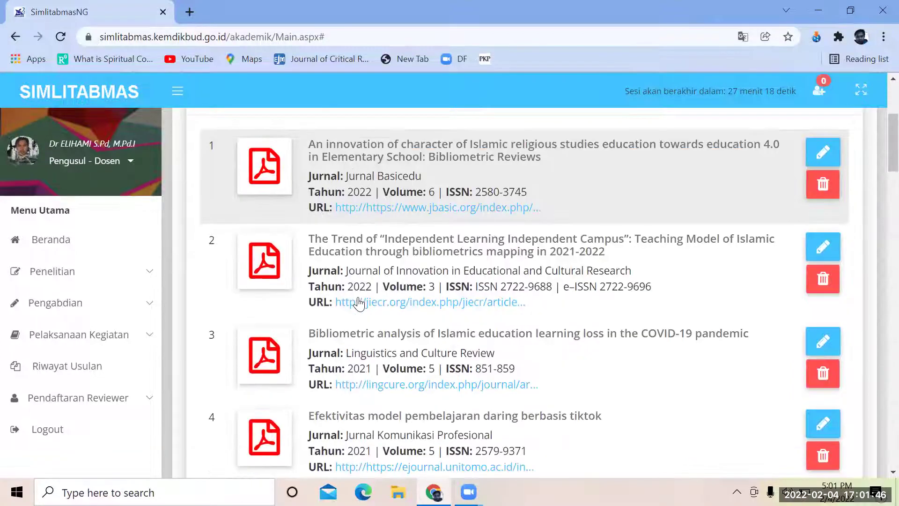
pyautogui.scroll(4, 388, 273)
# Open the form for a new journal article (Data Baru) and go to its title field
pyautogui.click(650, 220)
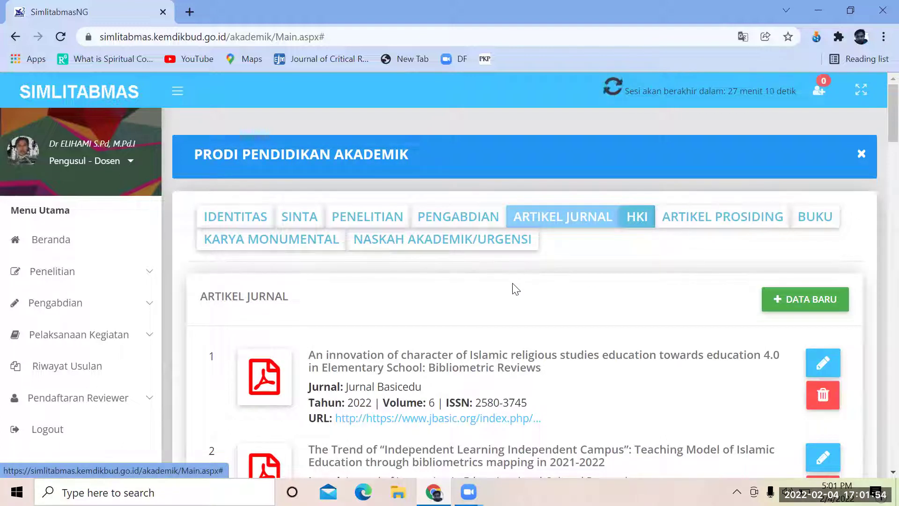
pyautogui.scroll(-3, 550, 300)
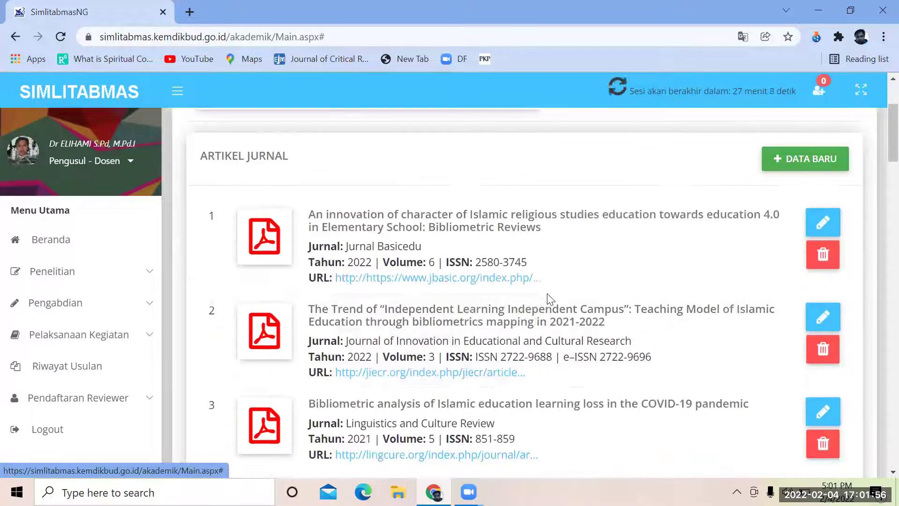
pyautogui.scroll(3, 552, 287)
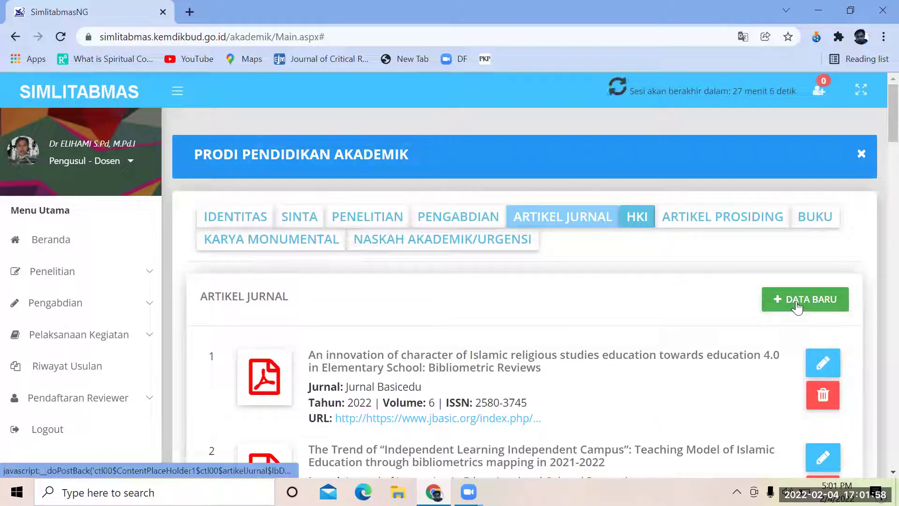
pyautogui.click(796, 302)
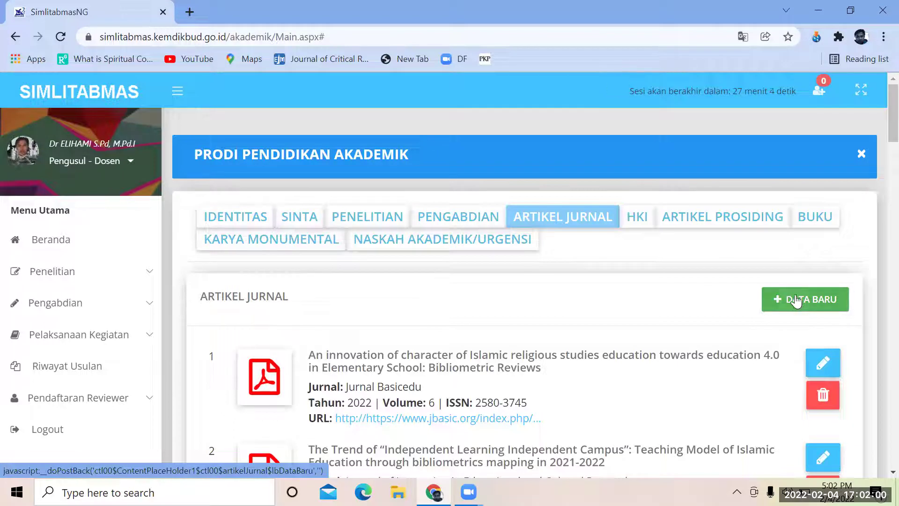
pyautogui.click(356, 341)
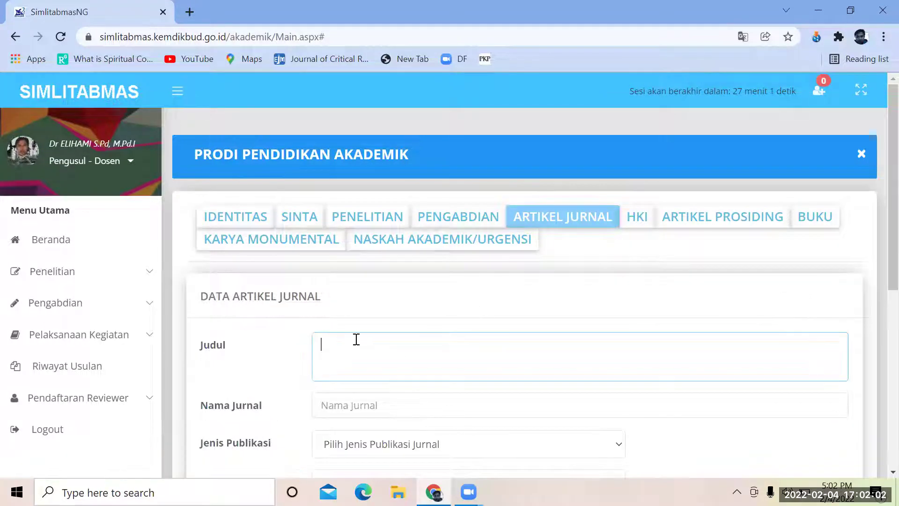
# Go through the journal name field and the publication type (Jenis Publikasi) options of the new article form
pyautogui.scroll(-2, 356, 342)
pyautogui.click(353, 329)
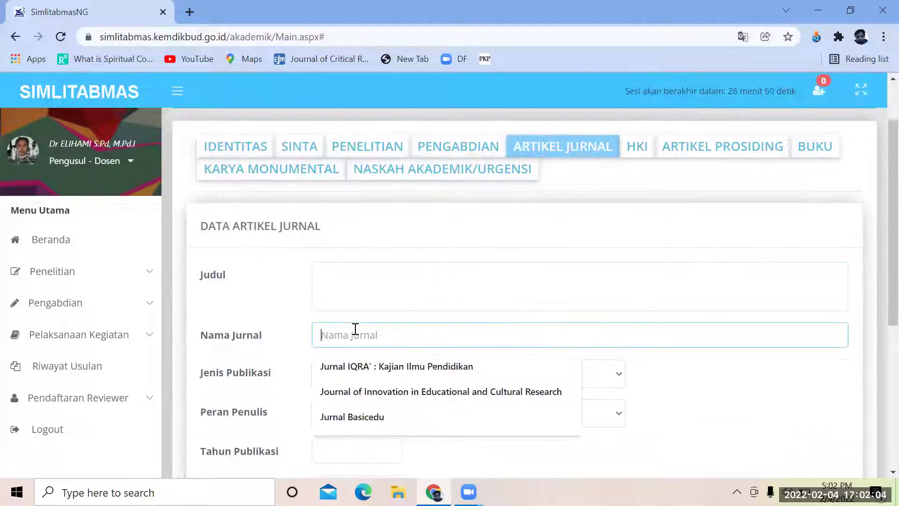
pyautogui.scroll(-2, 482, 293)
pyautogui.click(410, 306)
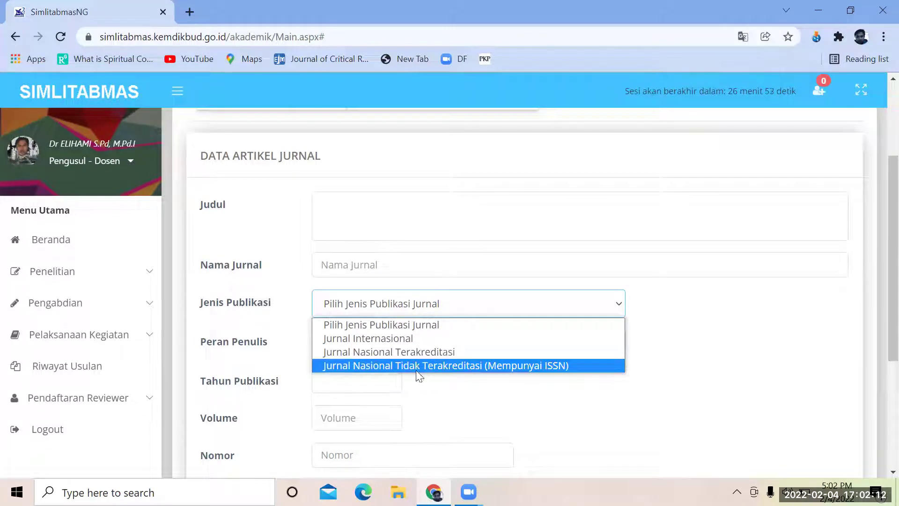
pyautogui.click(444, 389)
# Go through the article form's publication year, volume and ISSN fields, down to the upload and save options
pyautogui.click(335, 376)
pyautogui.scroll(-1, 431, 373)
pyautogui.click(397, 358)
pyautogui.scroll(-1, 514, 386)
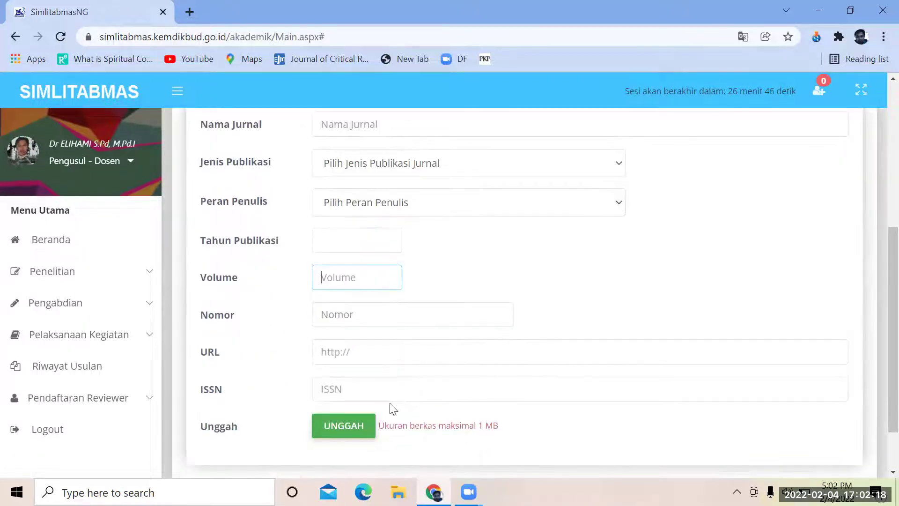
pyautogui.click(345, 392)
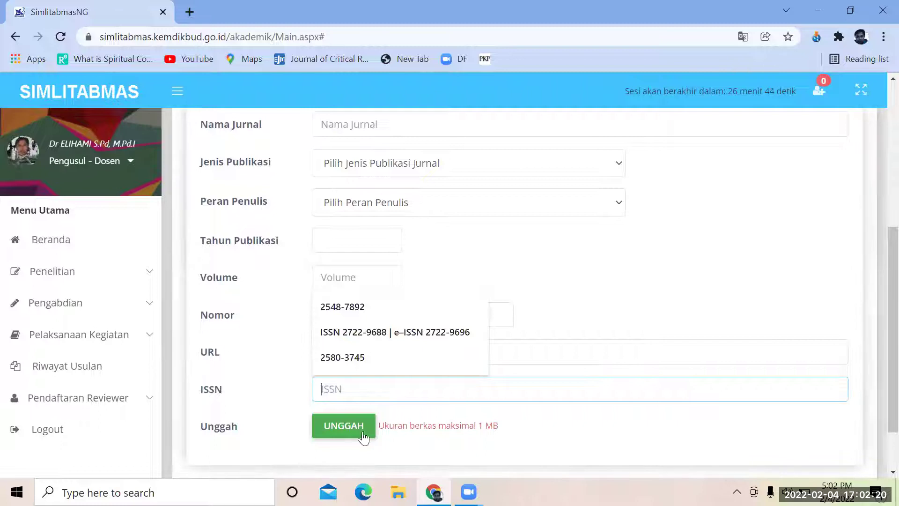
pyautogui.scroll(-1, 481, 395)
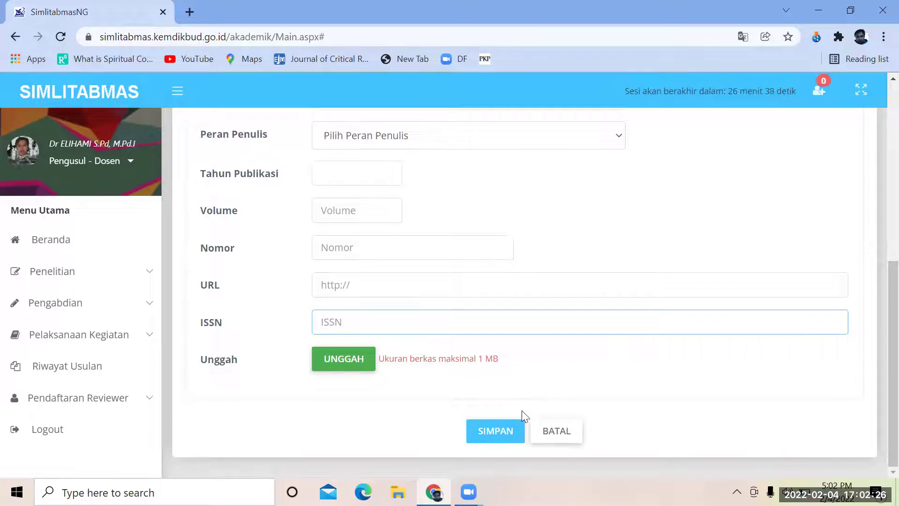
# Open the intellectual property (HKI) section and bring up its new entry form to review the required fields
pyautogui.scroll(5, 539, 398)
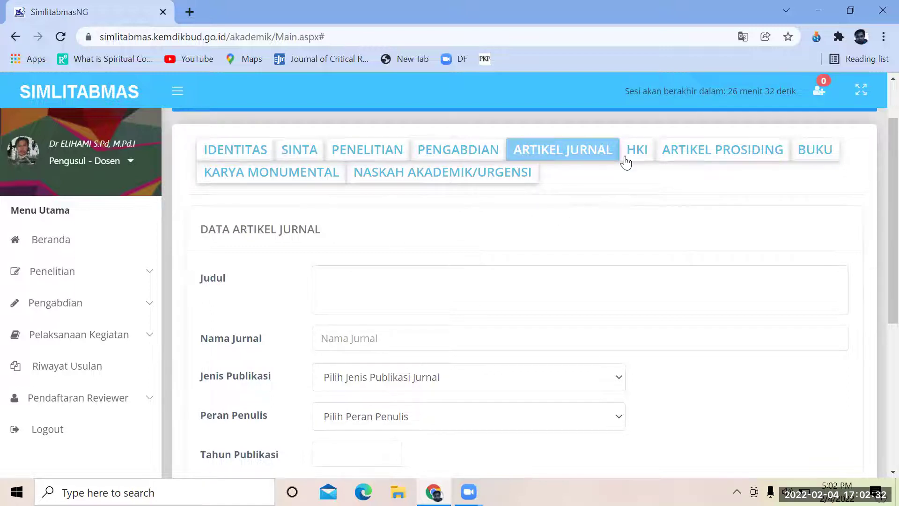
pyautogui.click(627, 154)
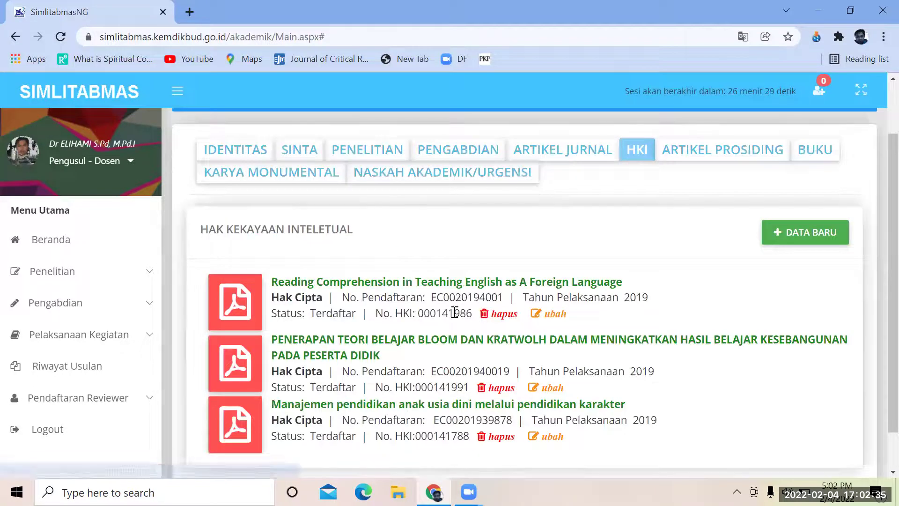
pyautogui.click(804, 243)
pyautogui.scroll(-1, 546, 317)
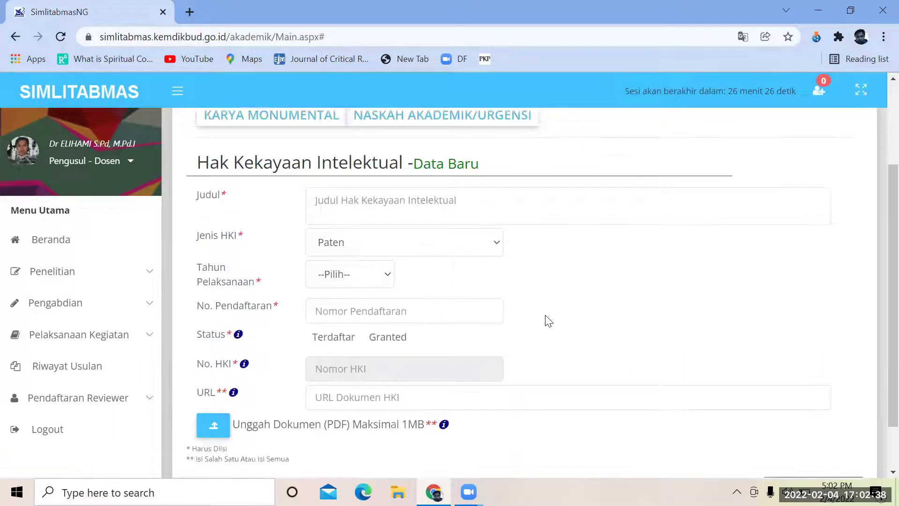
pyautogui.scroll(-1, 341, 410)
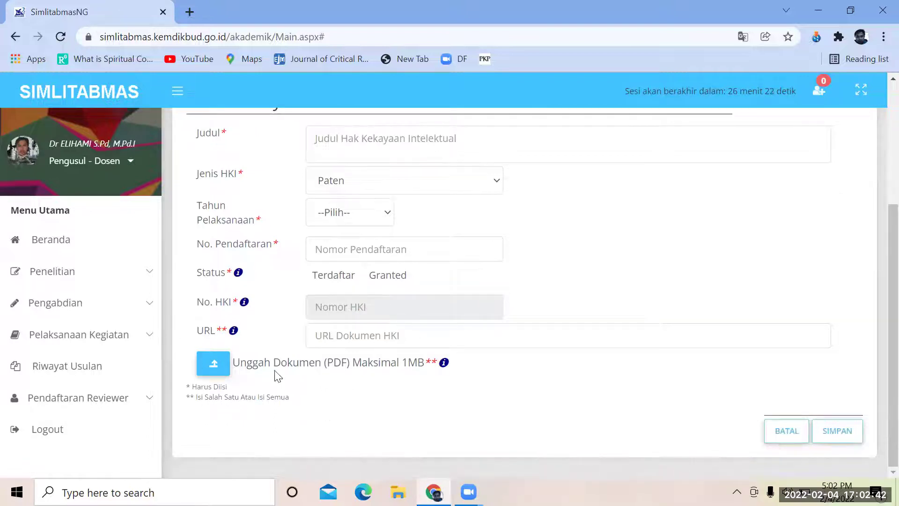
# Examine the implementation year and HKI type options and the remaining fields of the new intellectual property form
pyautogui.scroll(1, 356, 281)
pyautogui.click(367, 282)
pyautogui.click(368, 285)
pyautogui.click(441, 251)
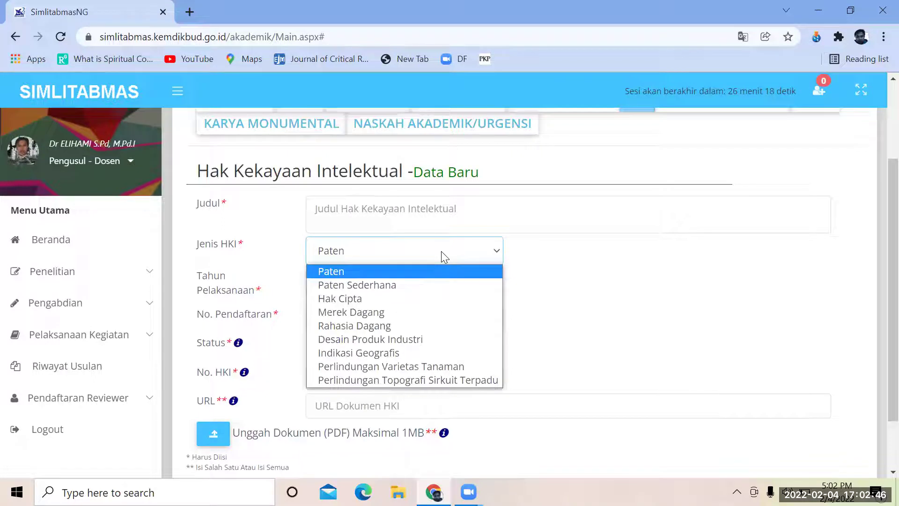
pyautogui.click(441, 251)
pyautogui.scroll(-1, 409, 253)
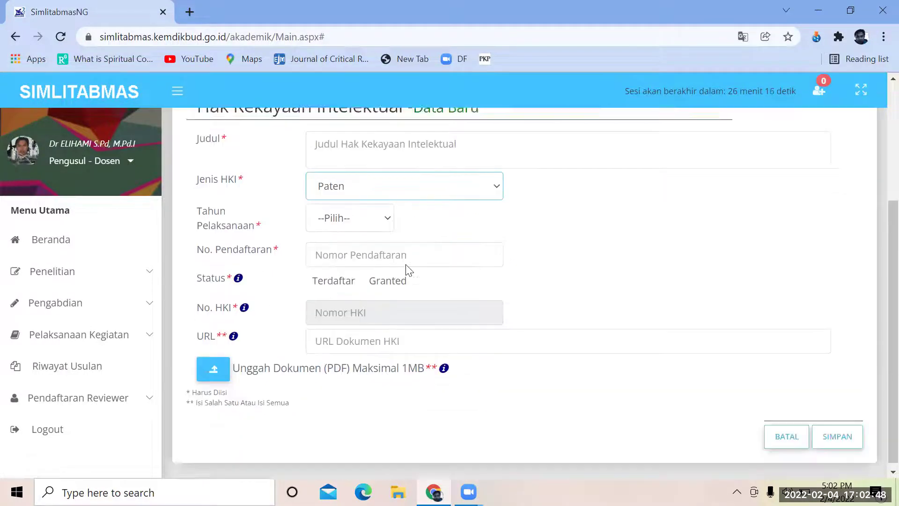
pyautogui.scroll(3, 414, 265)
pyautogui.scroll(-3, 487, 305)
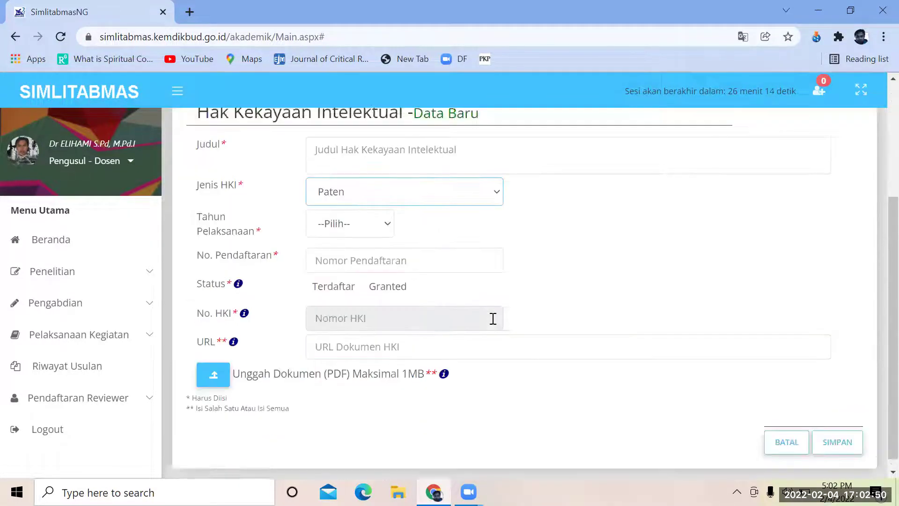
pyautogui.scroll(-1, 492, 318)
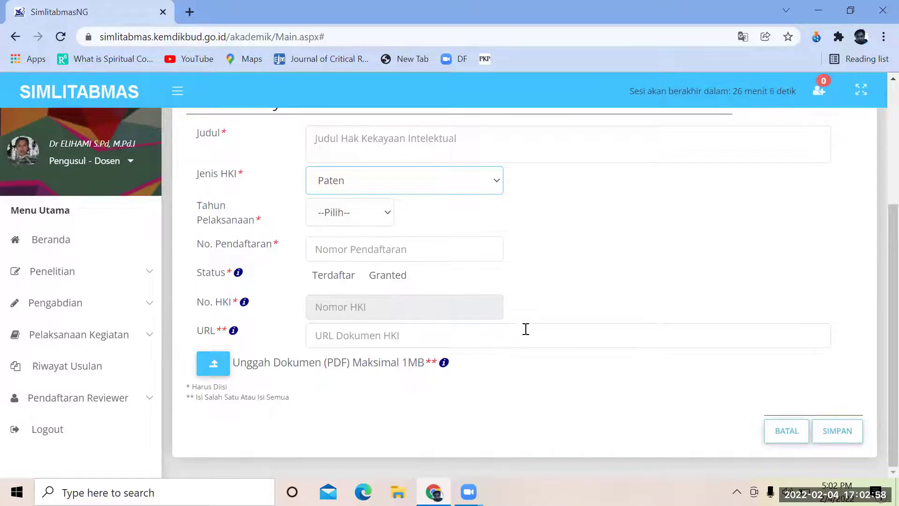
# Open the proceedings article (Artikel Prosiding) section and look through the listed papers with their years, ISSNs and author roles
pyautogui.scroll(3, 526, 330)
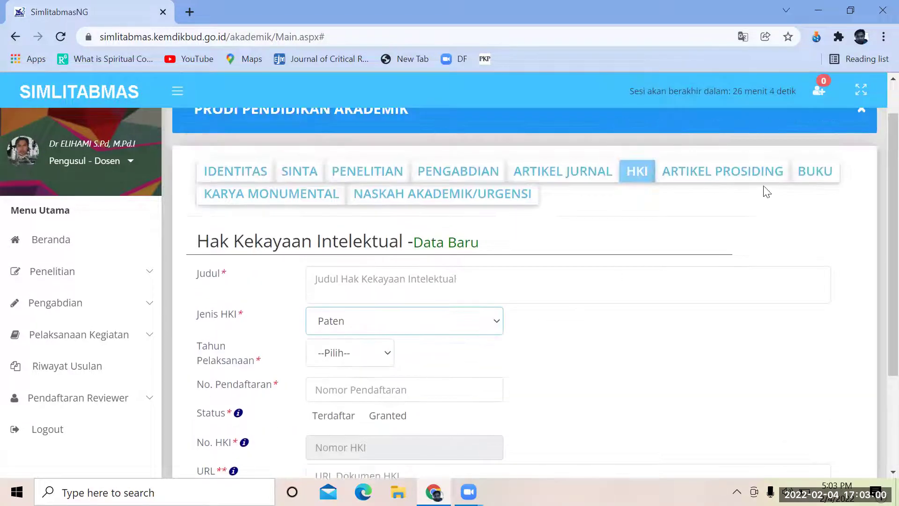
pyautogui.click(758, 170)
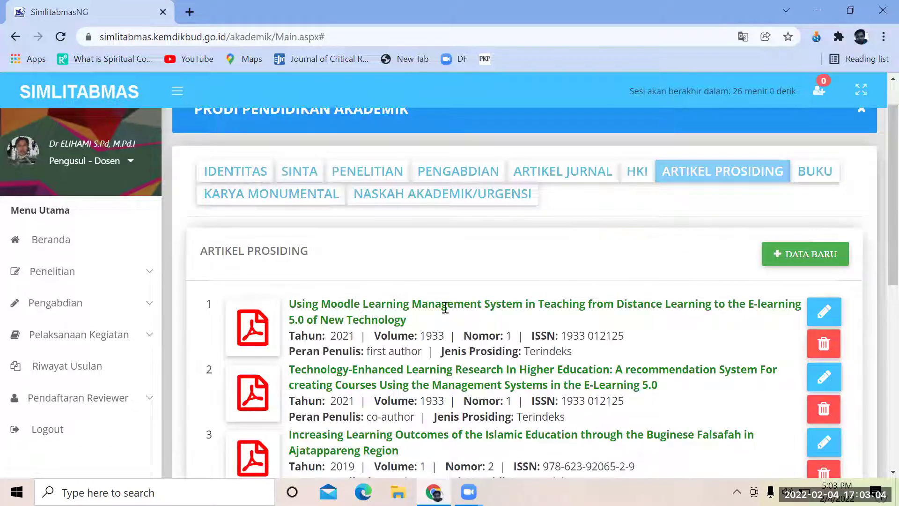
pyautogui.scroll(-3, 398, 330)
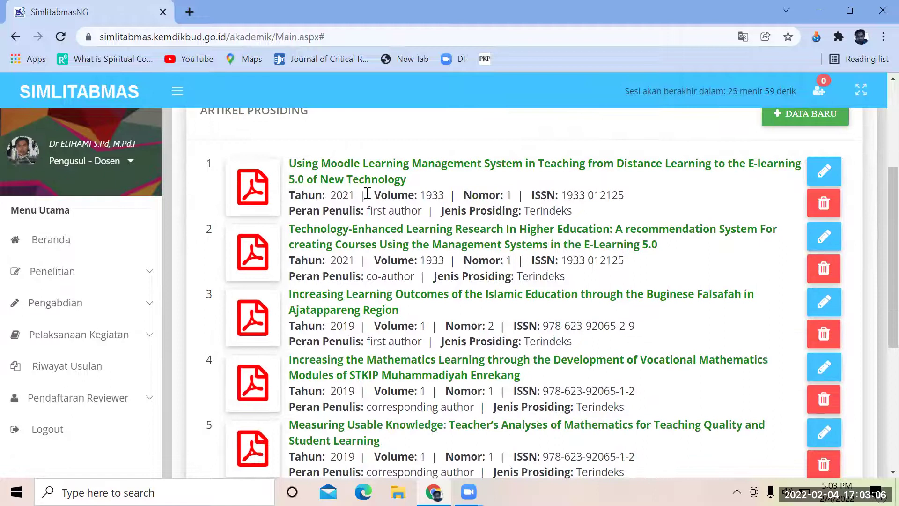
pyautogui.scroll(-2, 438, 205)
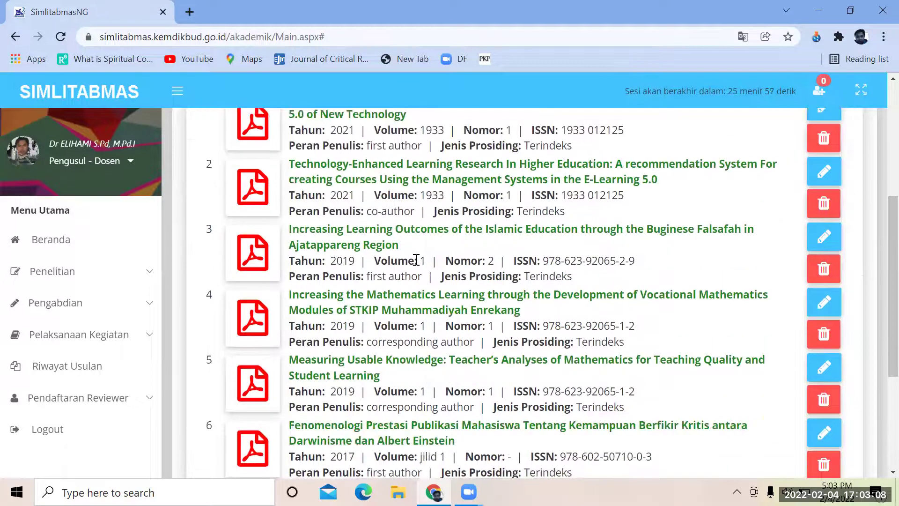
pyautogui.scroll(-5, 426, 317)
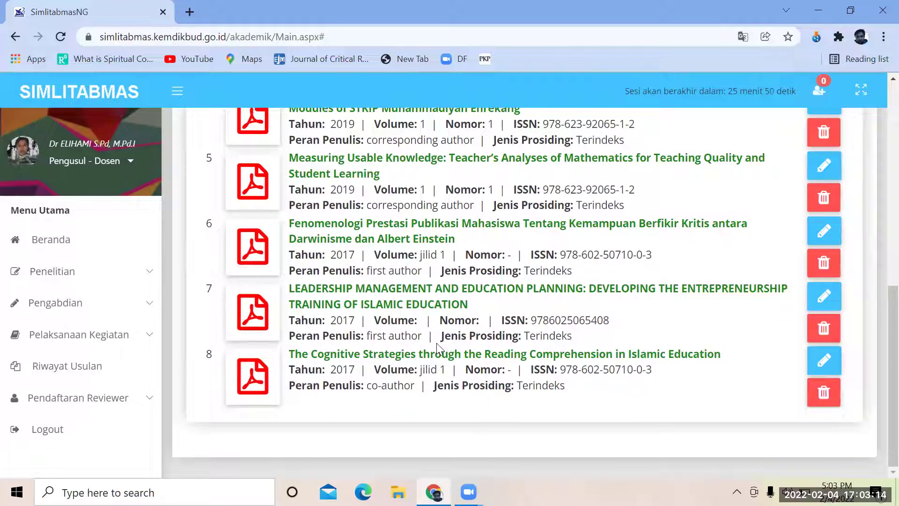
pyautogui.scroll(2, 436, 346)
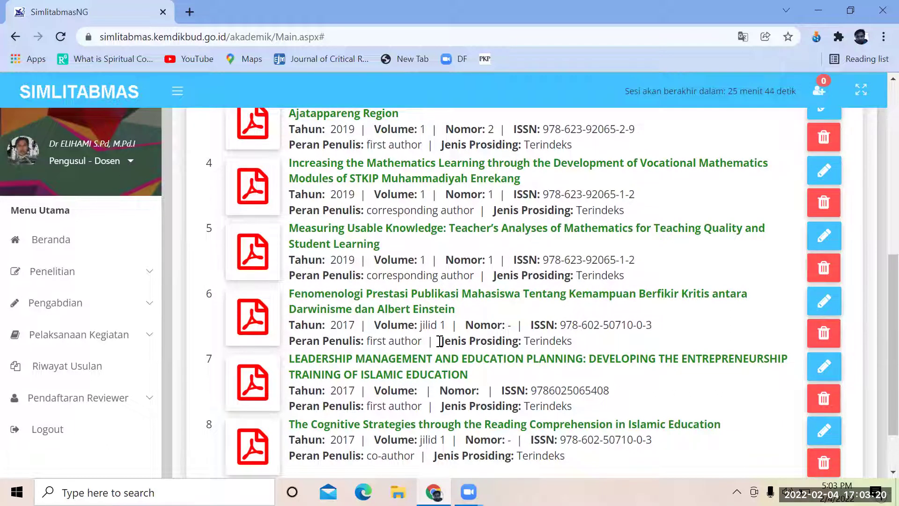
pyautogui.scroll(3, 440, 341)
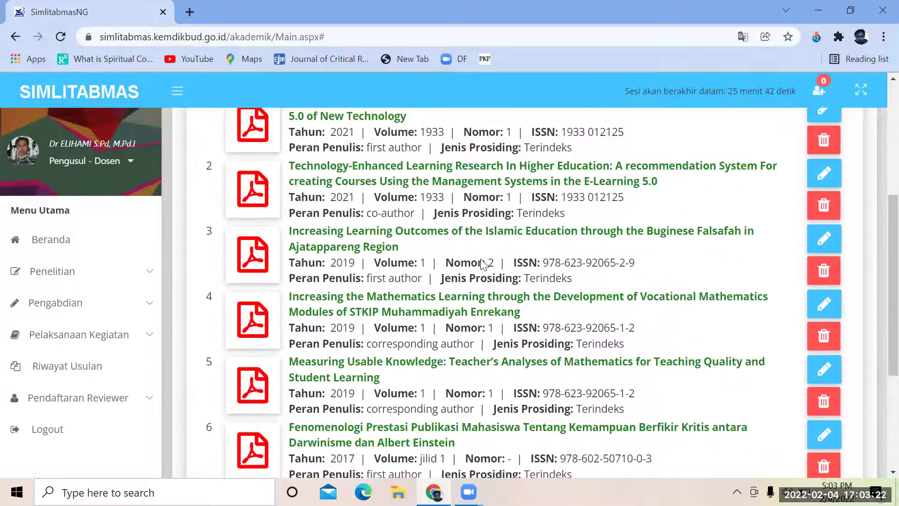
pyautogui.scroll(2, 487, 261)
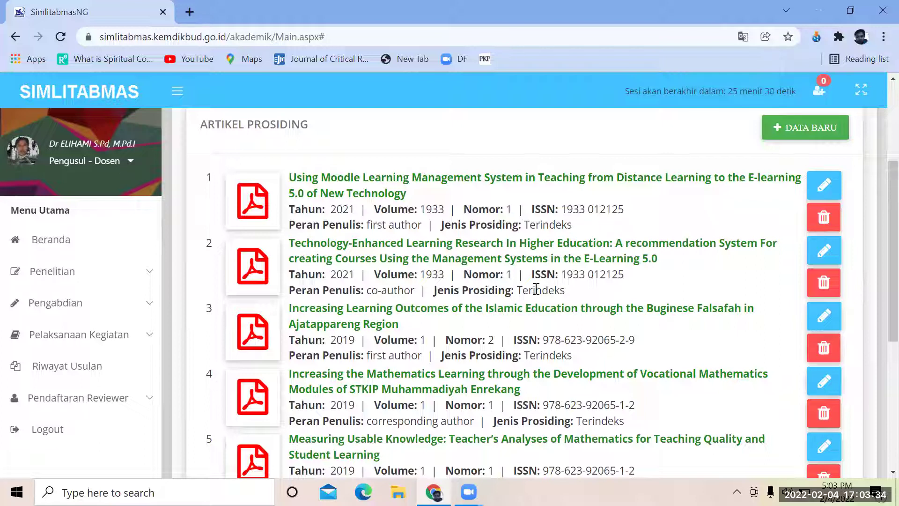
pyautogui.scroll(4, 602, 287)
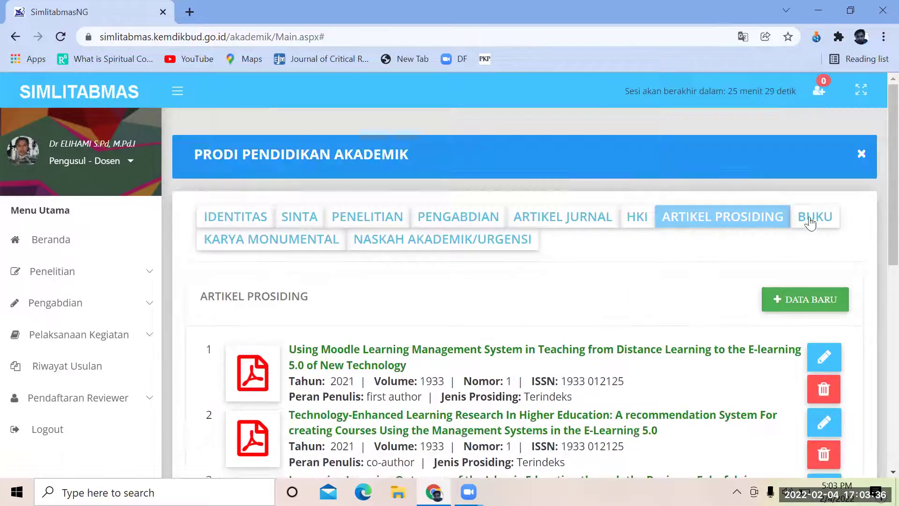
# Look through the titles, publishers and ISBNs in the book (Buku) section, and request the Karya Monumental section
pyautogui.click(811, 223)
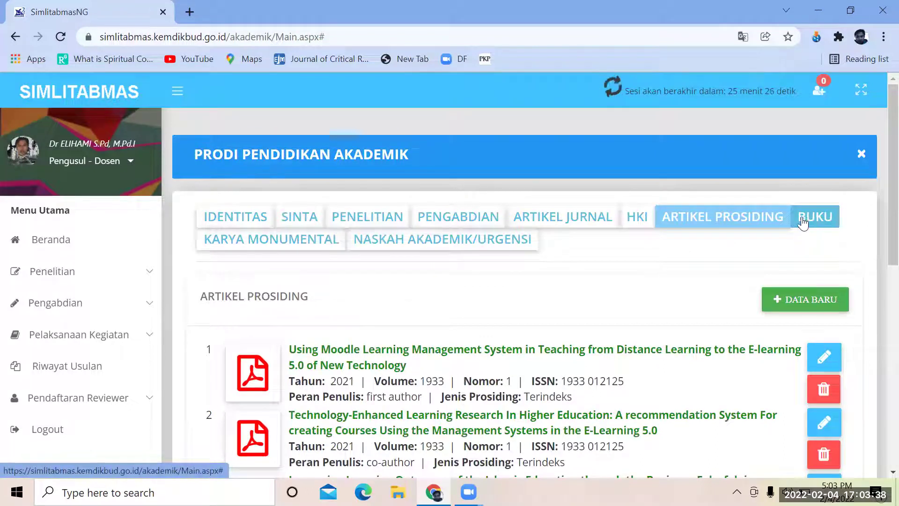
pyautogui.scroll(-1, 753, 352)
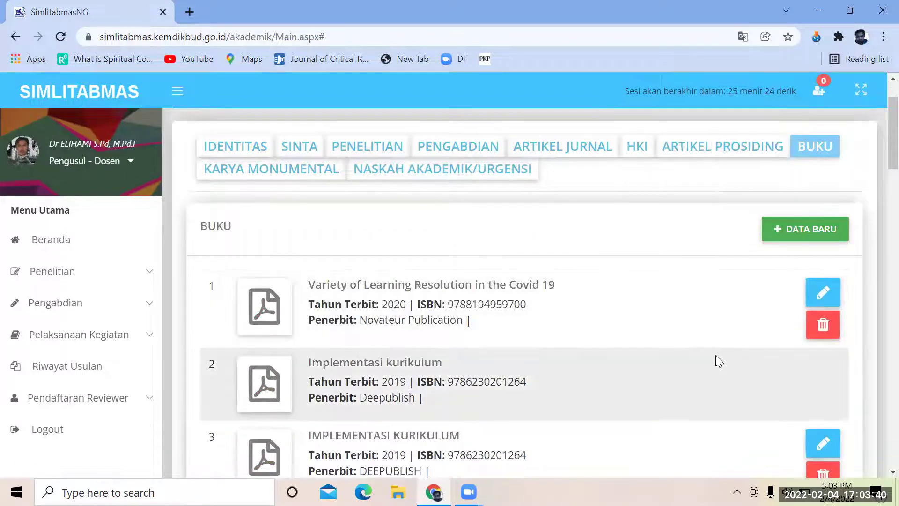
pyautogui.scroll(-3, 718, 360)
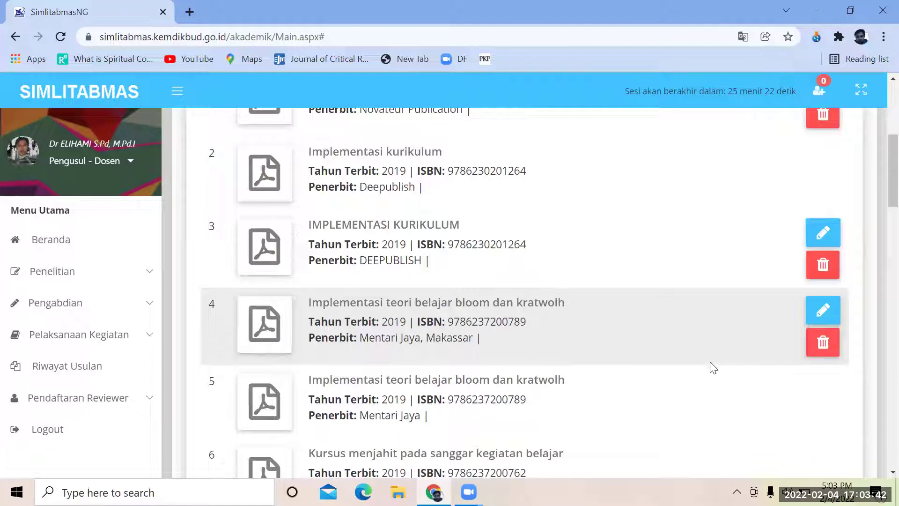
pyautogui.scroll(-5, 690, 371)
pyautogui.scroll(-5, 690, 375)
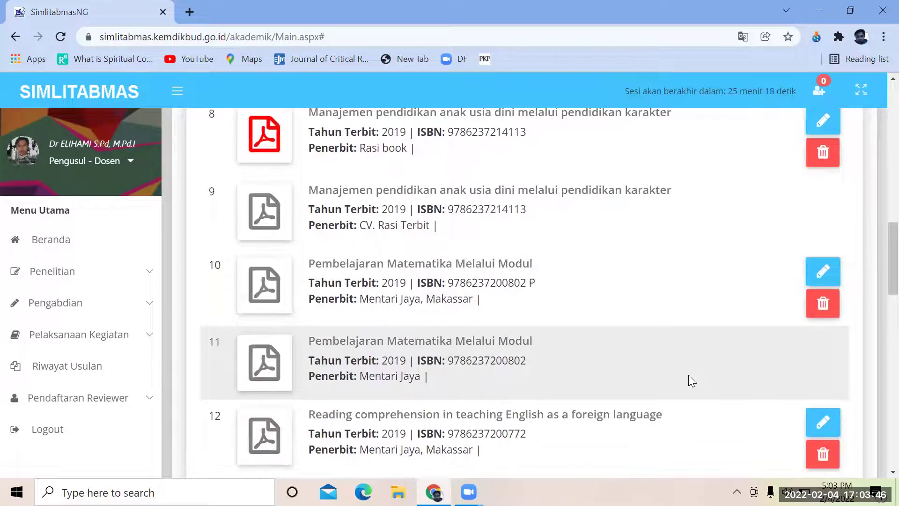
pyautogui.scroll(-3, 689, 380)
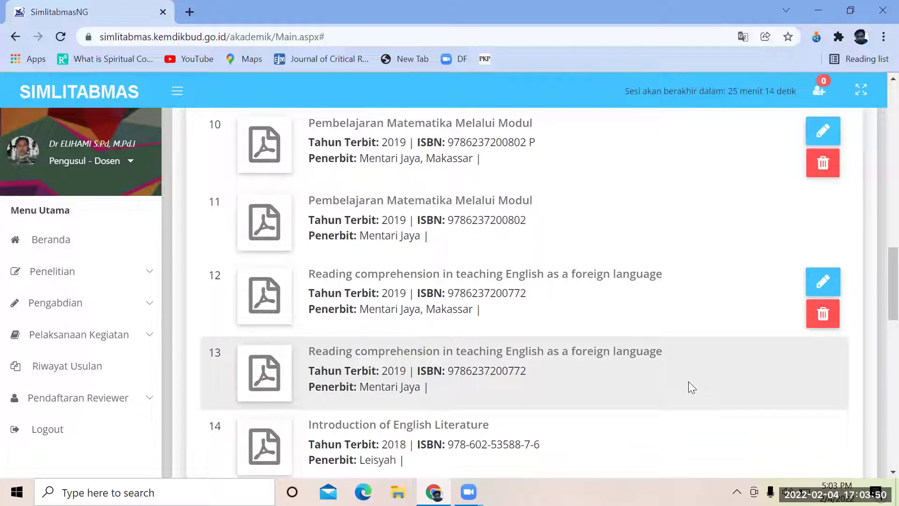
pyautogui.scroll(-2, 688, 382)
pyautogui.scroll(6, 690, 379)
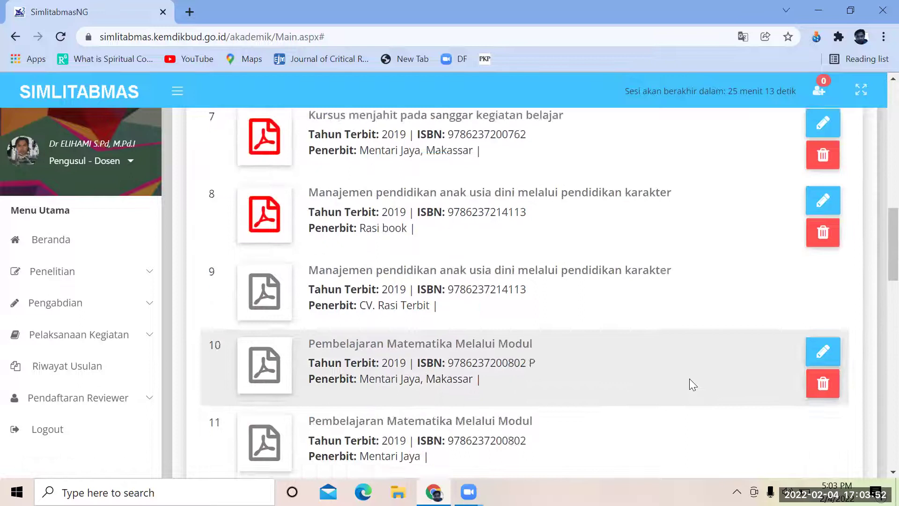
pyautogui.scroll(15, 690, 378)
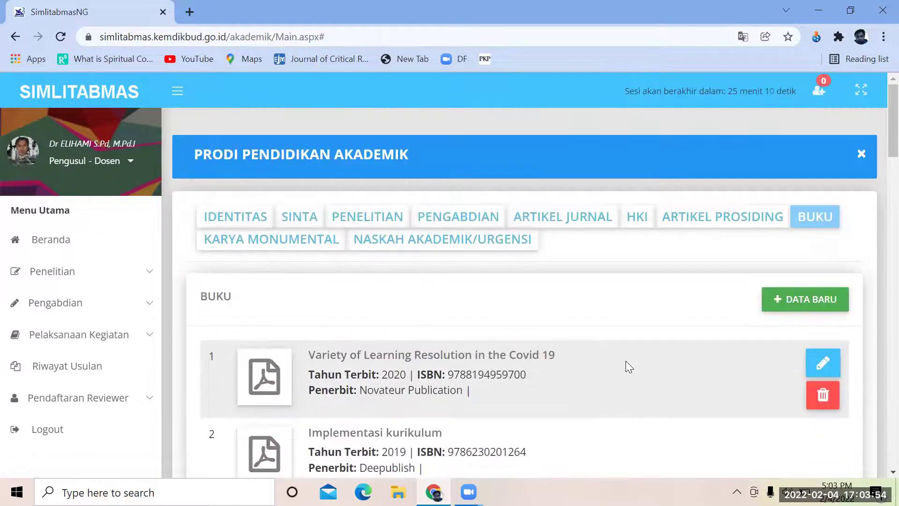
pyautogui.click(254, 249)
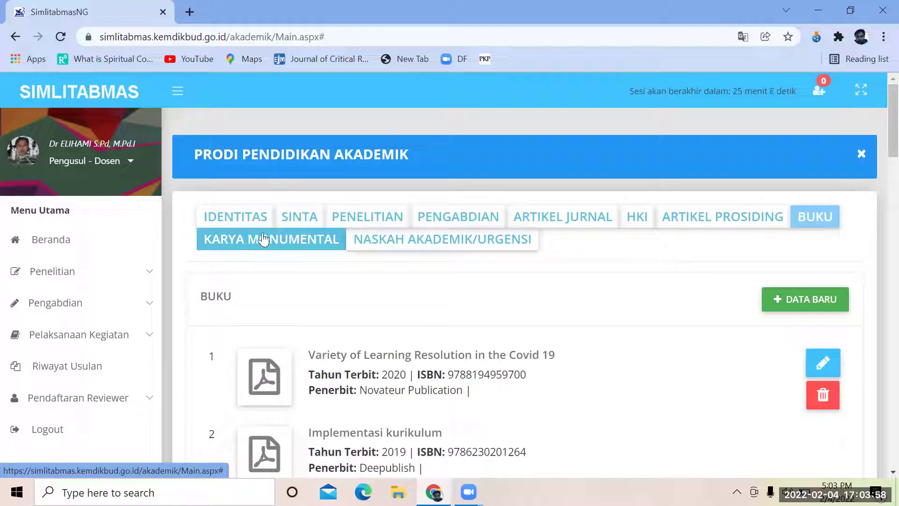
# View the Naskah Akademik/Urgensi section, and open the new research proposal page to check its general requirements and proposal year settings
pyautogui.click(457, 251)
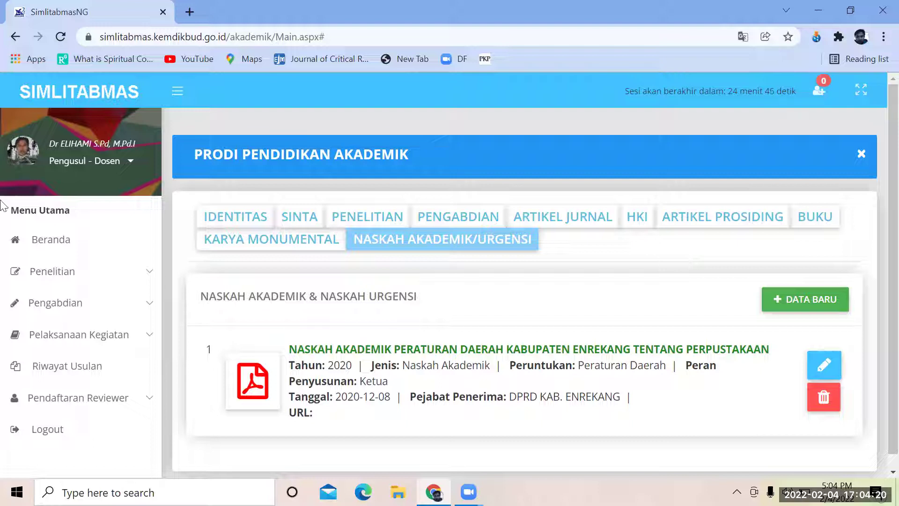
pyautogui.click(116, 285)
pyautogui.click(70, 309)
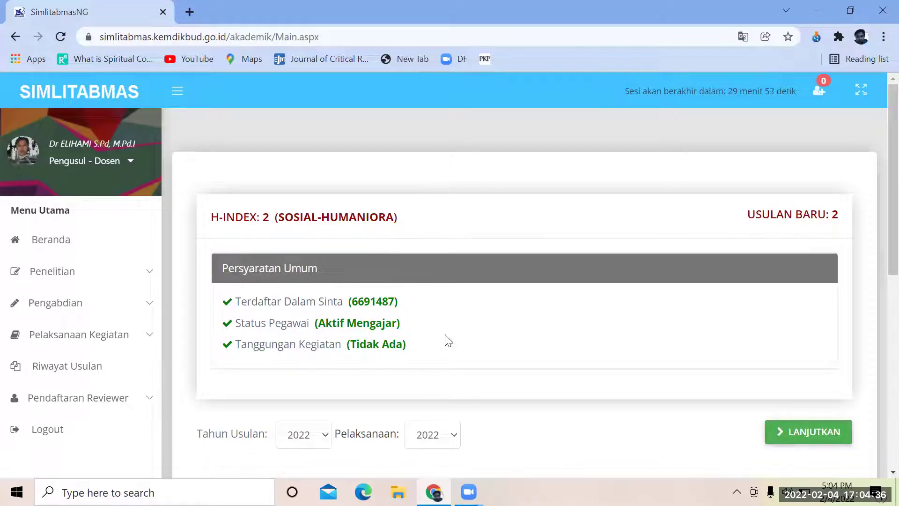
pyautogui.scroll(-3, 447, 390)
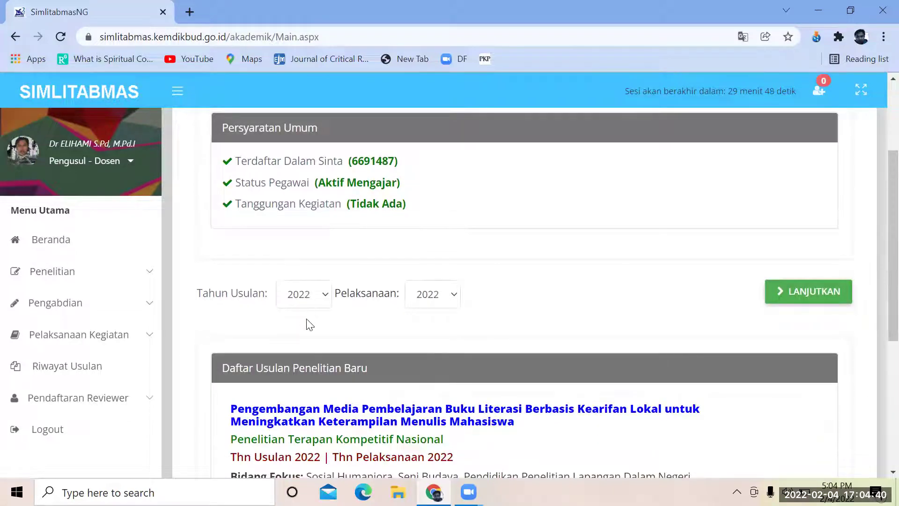
pyautogui.scroll(2, 323, 332)
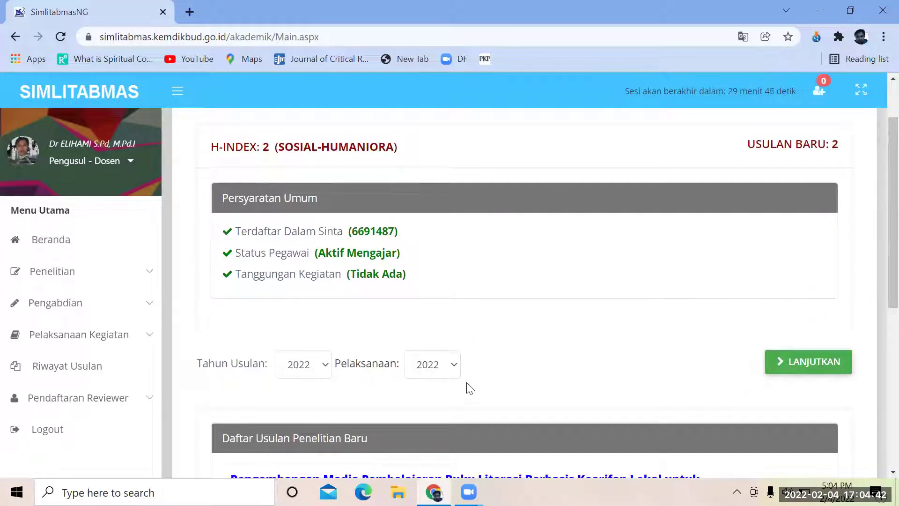
# Continue with proposal and implementation year 2022, and look through the lead proposer's identity, research schemes and publication records
pyautogui.click(793, 367)
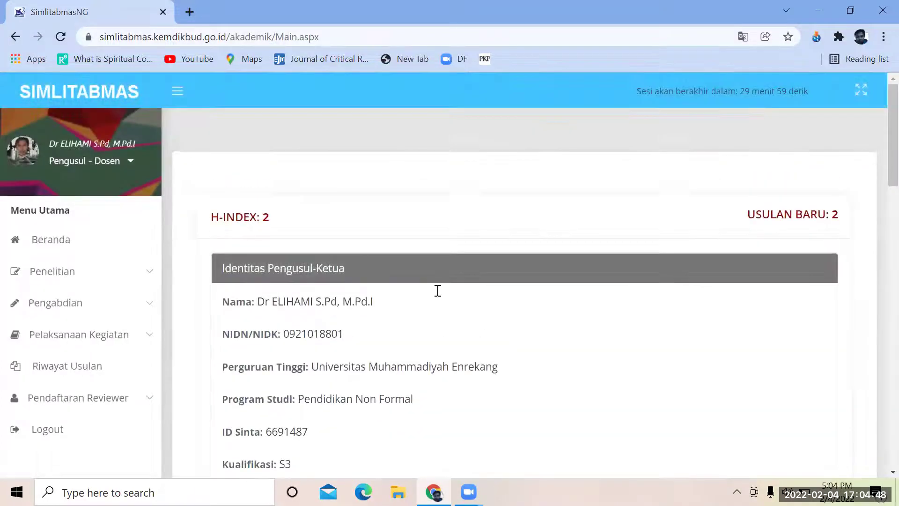
pyautogui.scroll(-1, 364, 277)
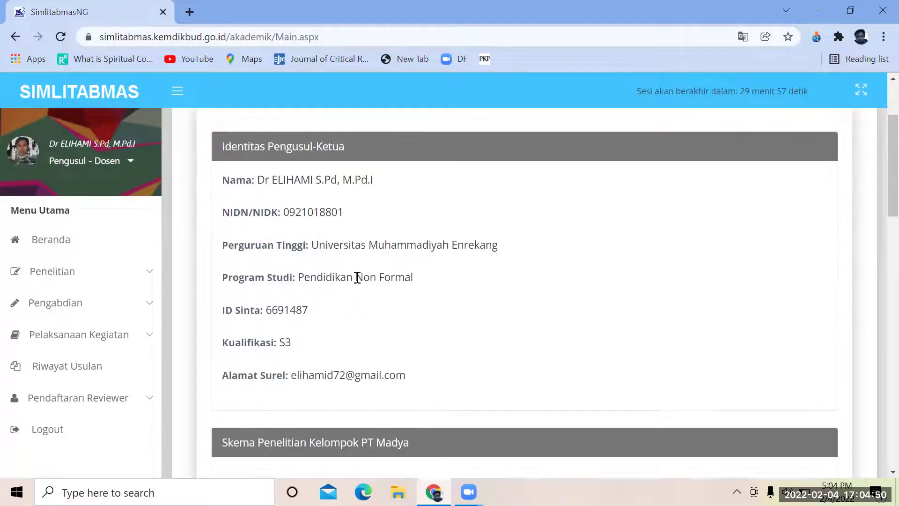
pyautogui.scroll(-10, 357, 277)
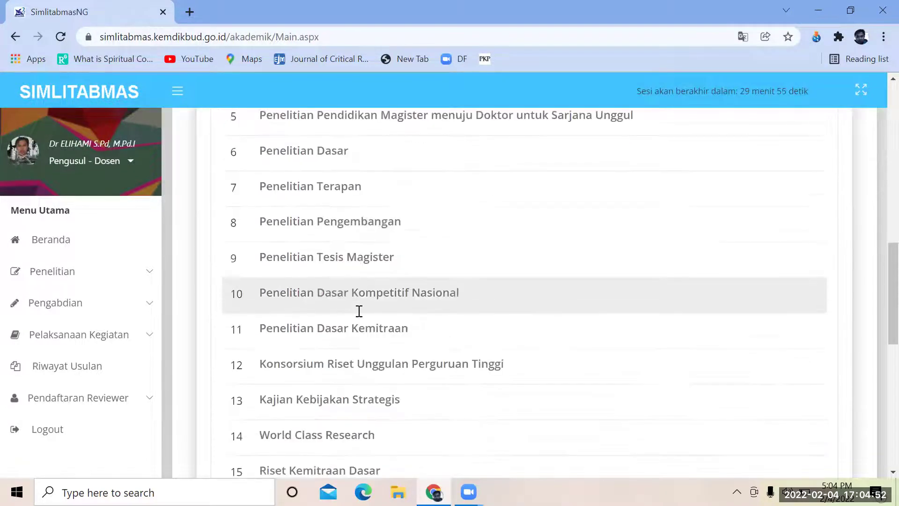
pyautogui.scroll(-10, 374, 319)
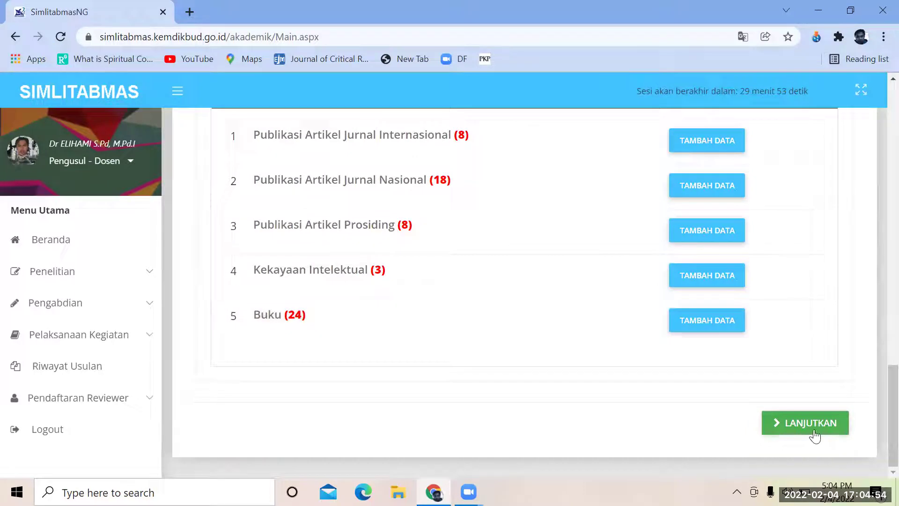
# Proceed to the Identitas Usulan form and examine its title, TKT, research programme, focus, theme and topic fields
pyautogui.click(790, 433)
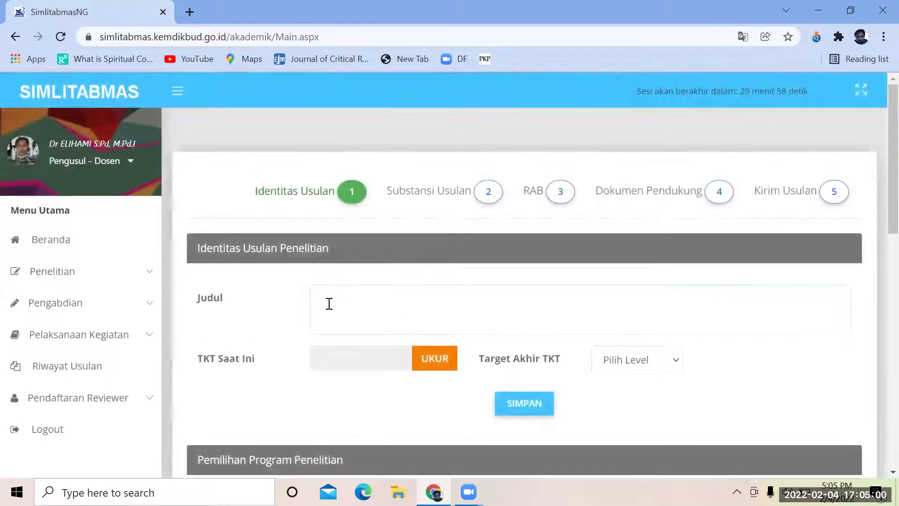
pyautogui.click(329, 303)
pyautogui.scroll(-1, 402, 377)
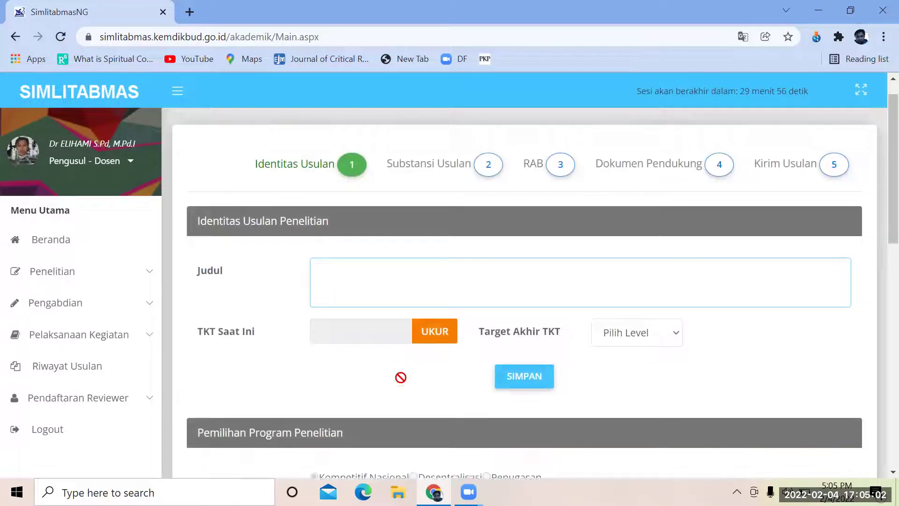
pyautogui.scroll(-12, 401, 377)
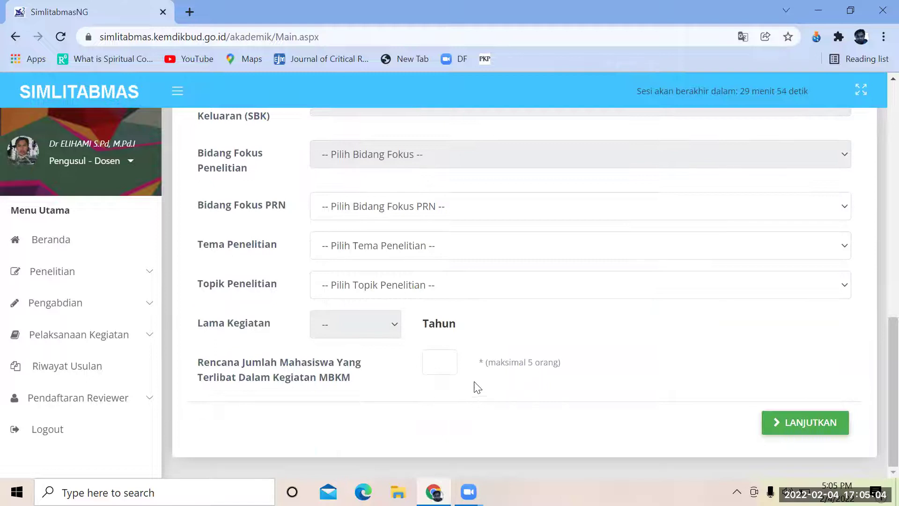
# Try to continue from the unfilled Identitas Usulan form to the next proposal stage, and return to the form
pyautogui.click(433, 359)
pyautogui.click(822, 422)
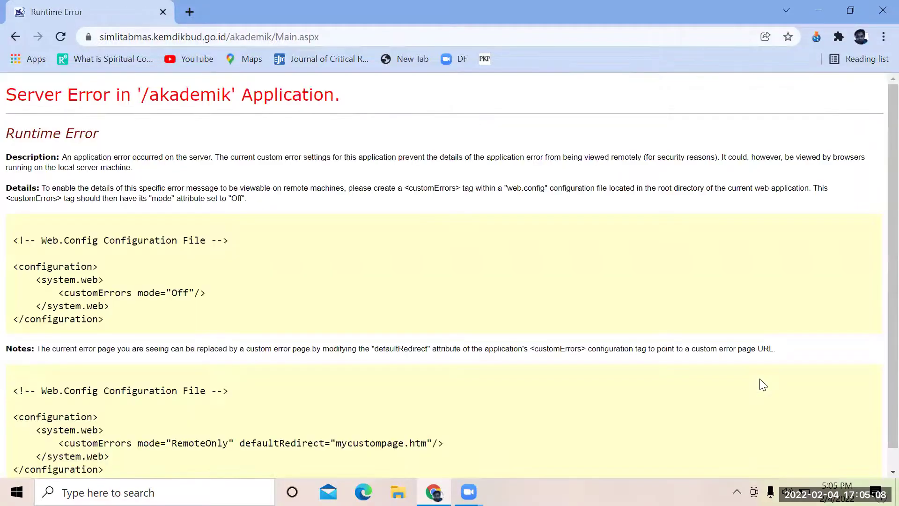
pyautogui.click(16, 37)
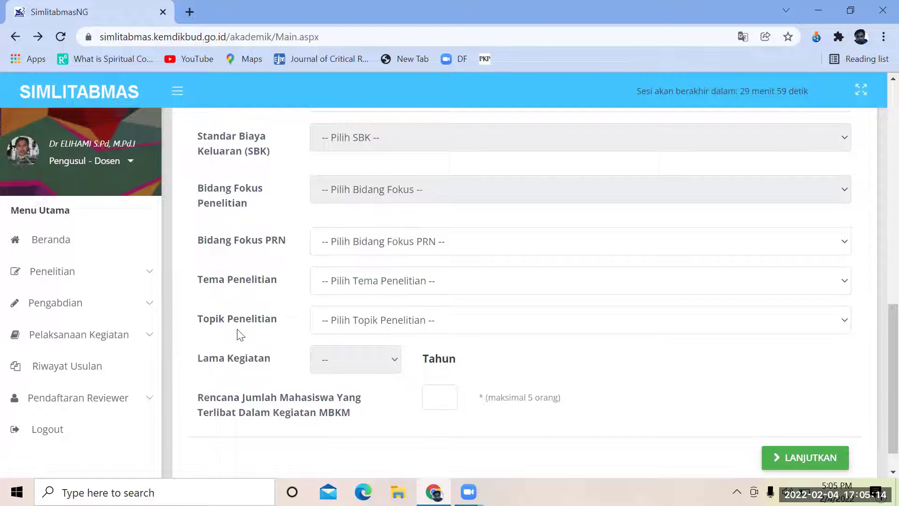
# Look through the Pengabdian and Pelaksanaan Kegiatan options, and open the new community service proposal page to check its requirements
pyautogui.click(128, 309)
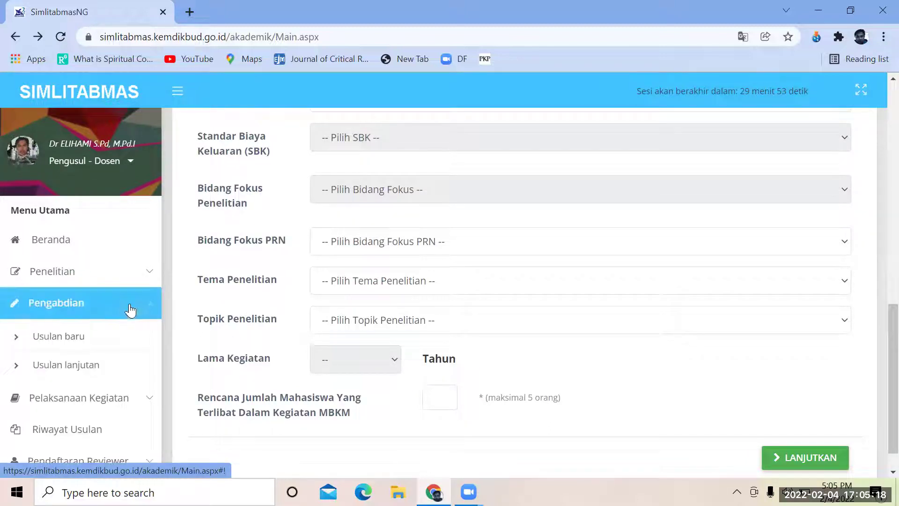
pyautogui.click(125, 399)
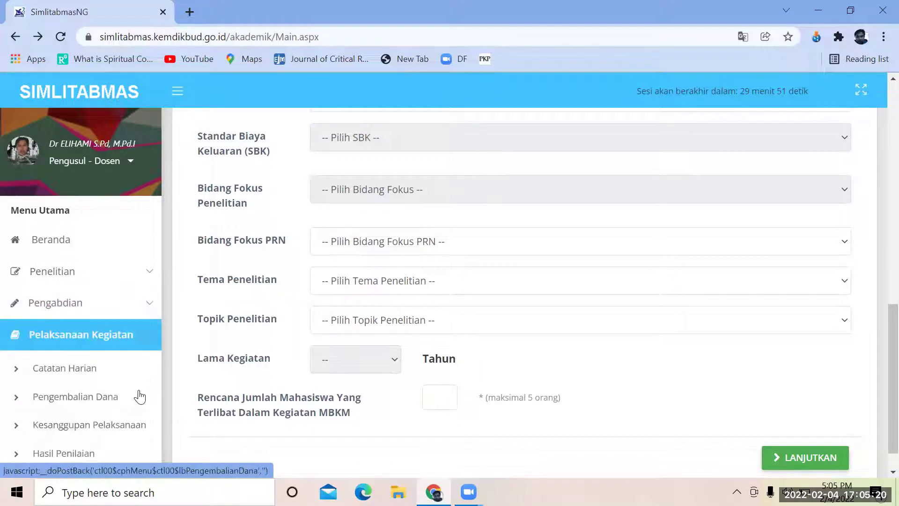
pyautogui.scroll(-1, 108, 397)
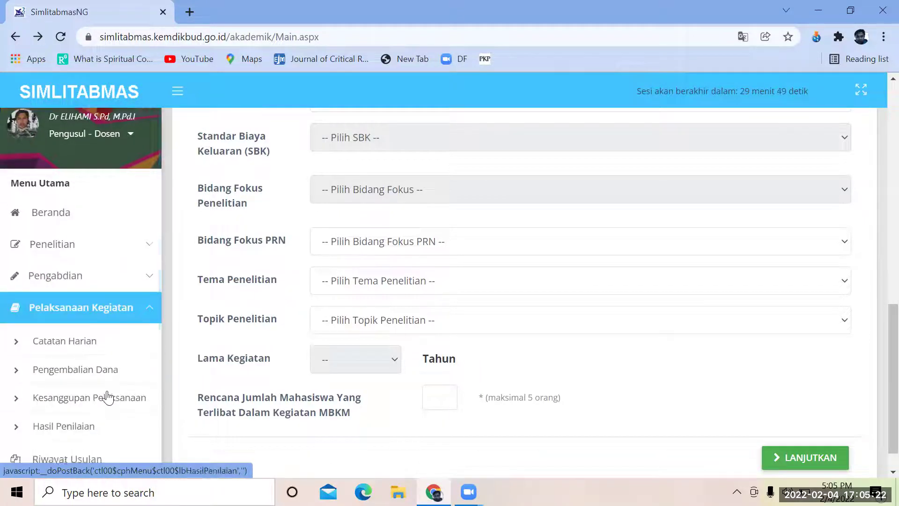
pyautogui.scroll(-3, 108, 397)
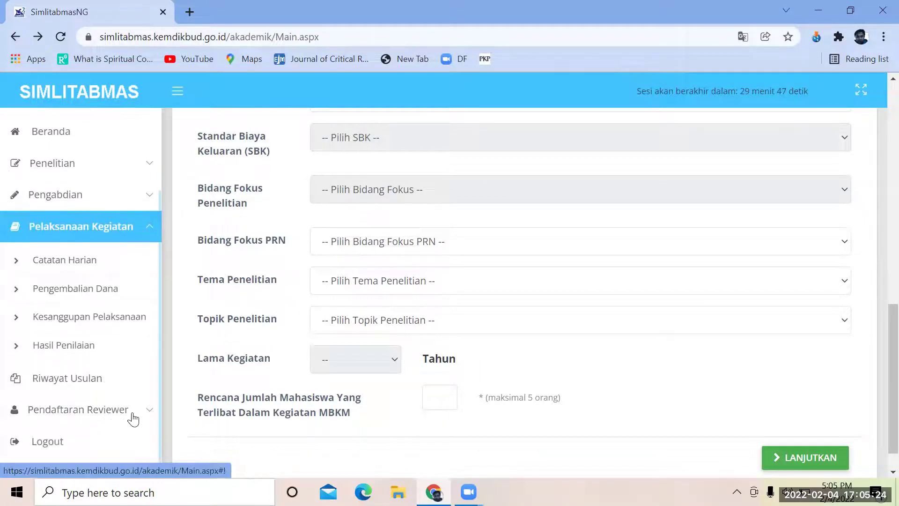
pyautogui.scroll(4, 143, 406)
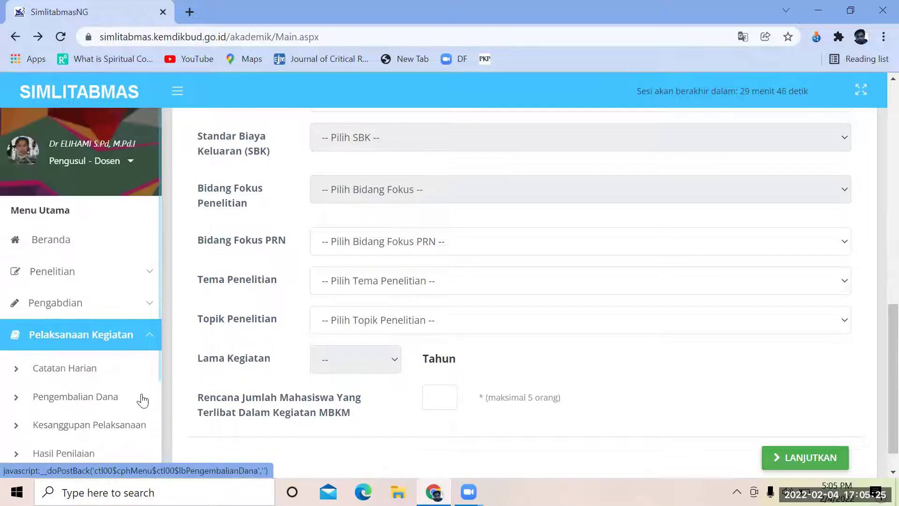
pyautogui.click(87, 305)
pyautogui.click(47, 346)
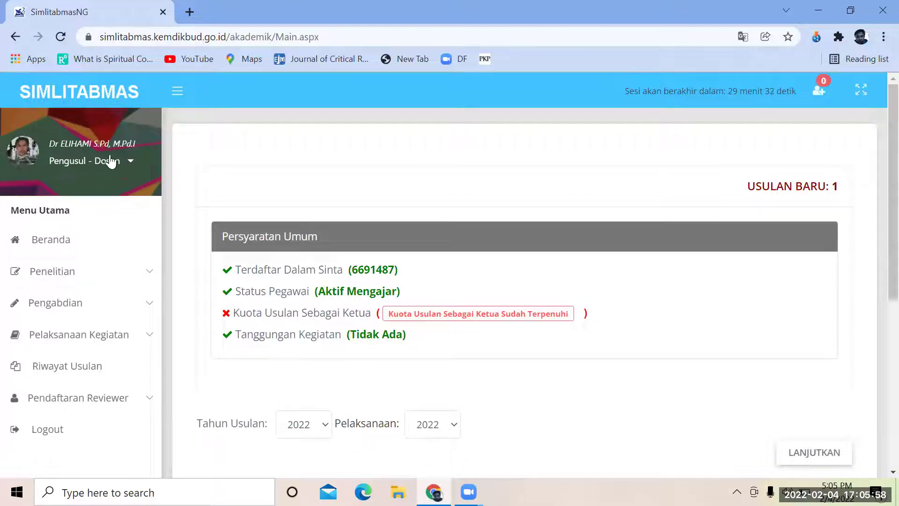
# Switch the account role to Pimpinan LP/LPPM - Penelitian and open the approval page for new research proposals
pyautogui.click(133, 163)
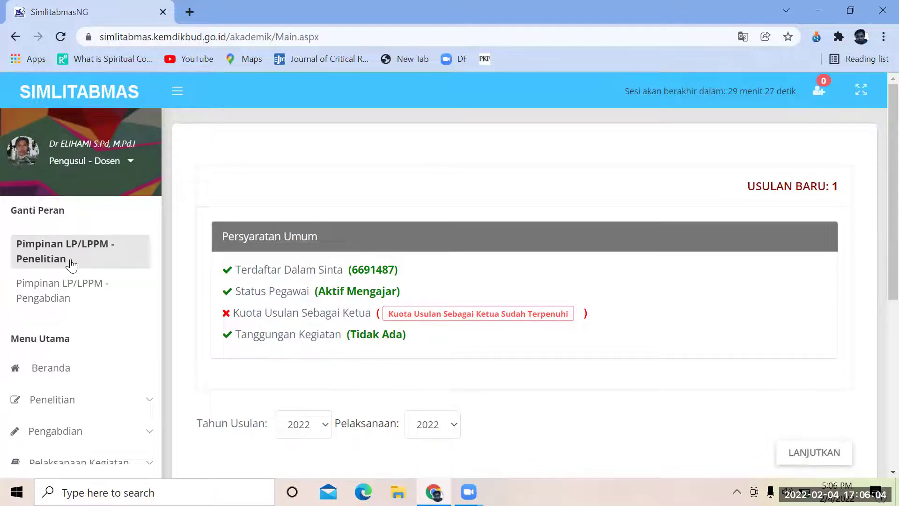
pyautogui.click(72, 264)
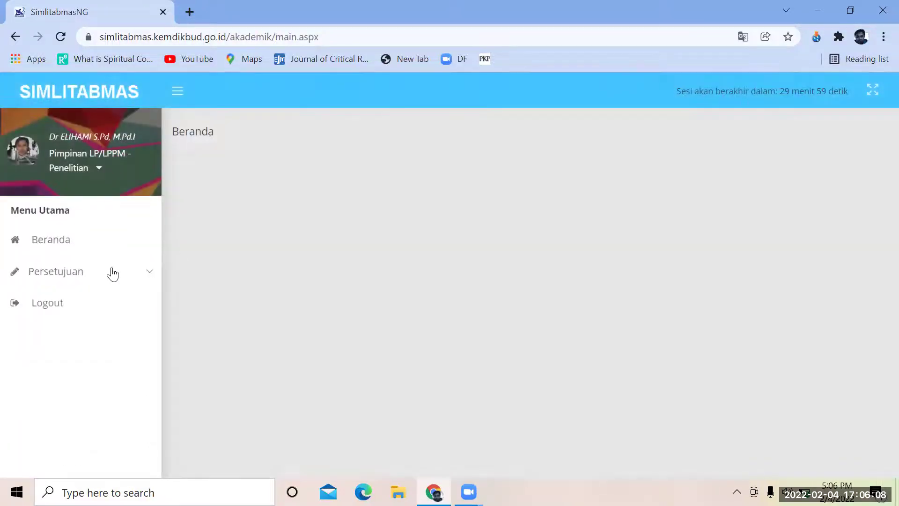
pyautogui.click(89, 273)
pyautogui.click(55, 310)
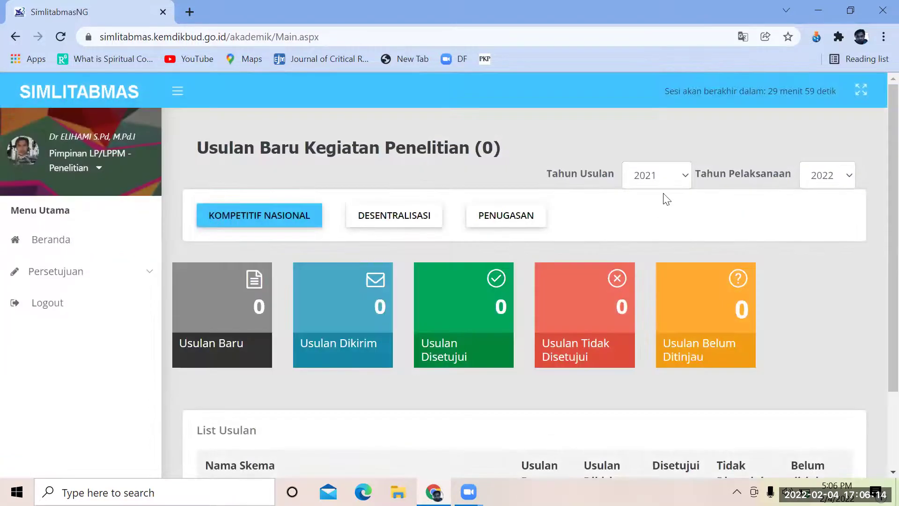
# Set the proposal year to 2022 and look over the Kompetitif Nasional proposal summary and scheme list
pyautogui.click(664, 184)
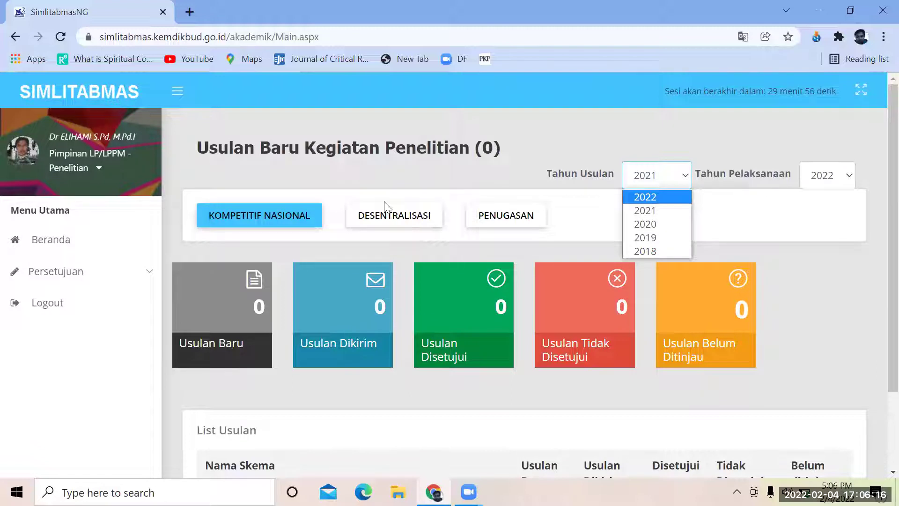
pyautogui.click(653, 200)
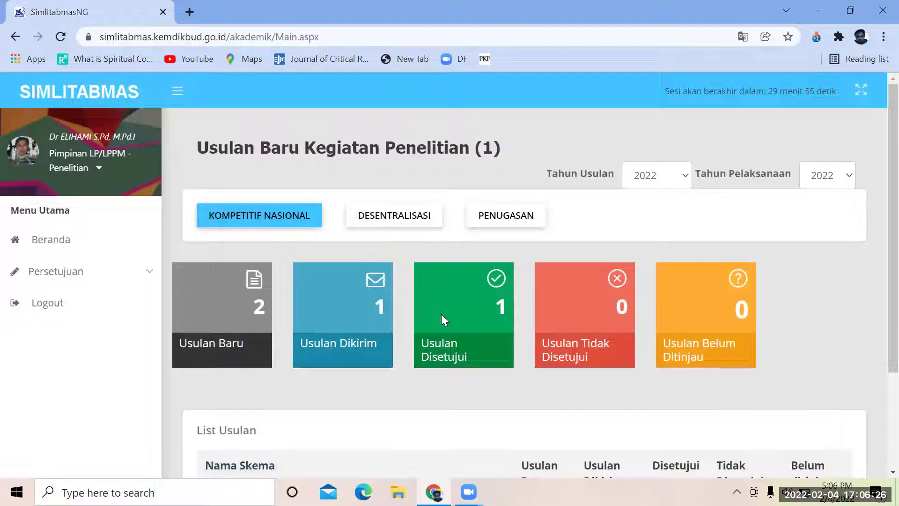
pyautogui.scroll(-3, 509, 329)
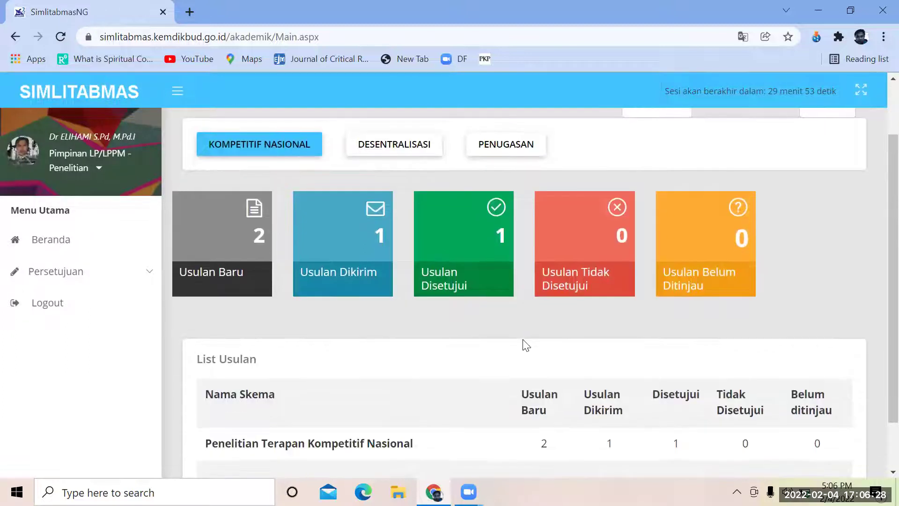